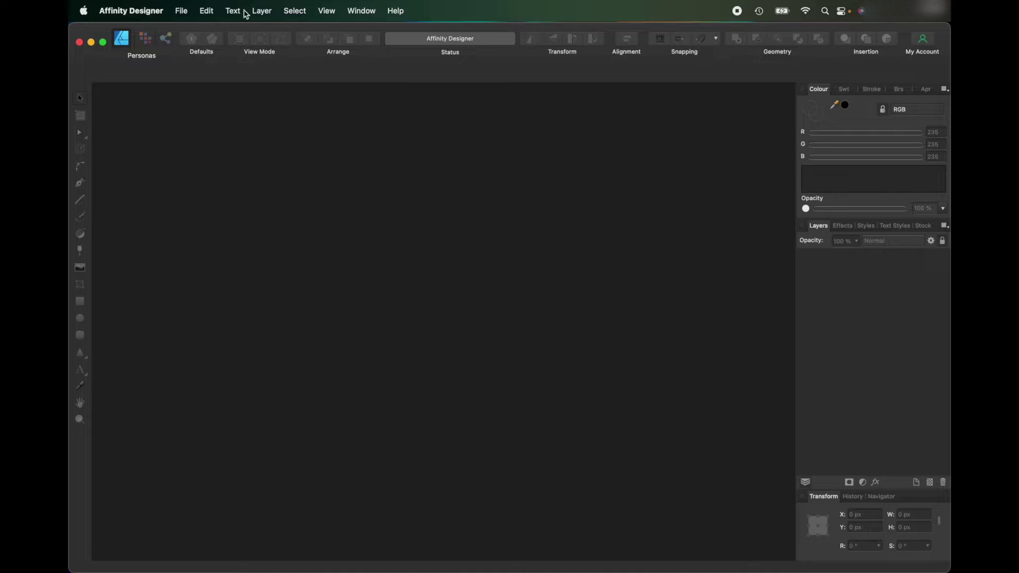
- Open the street photo TS.png from the Downloads folder as a document
{"action": "left_click", "coordinate": [183, 11]}
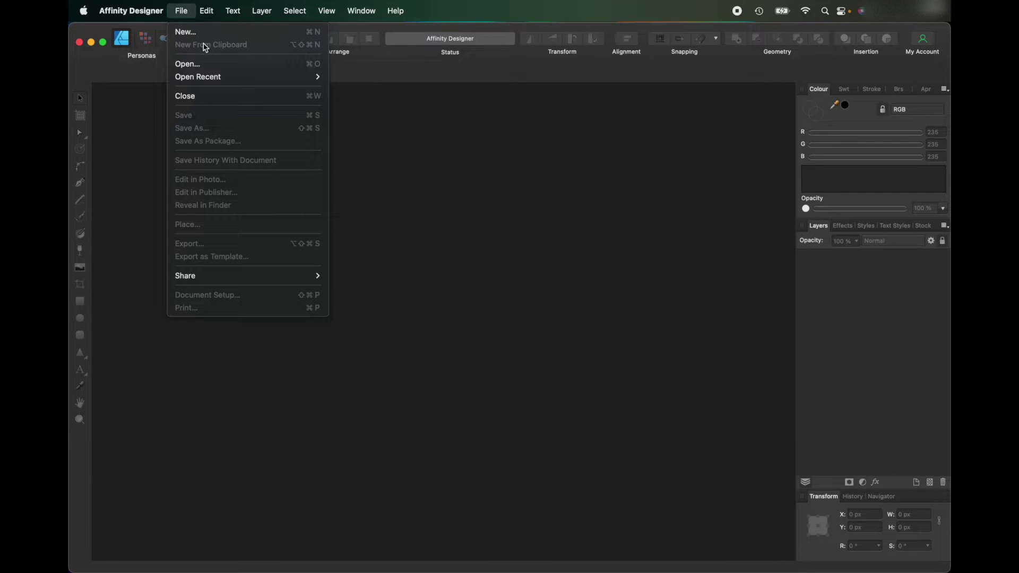
{"action": "left_click", "coordinate": [225, 63]}
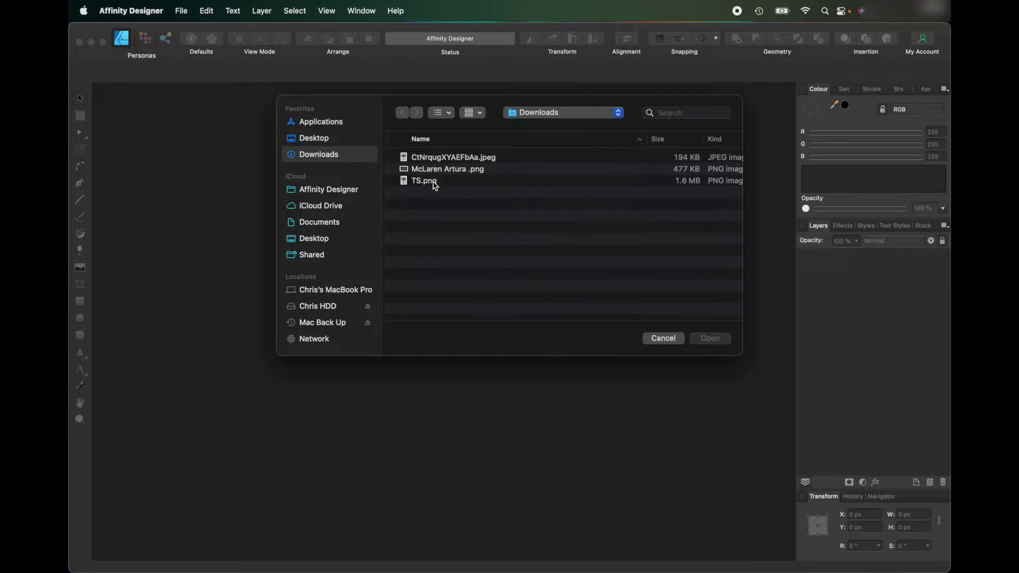
{"action": "left_click", "coordinate": [181, 14]}
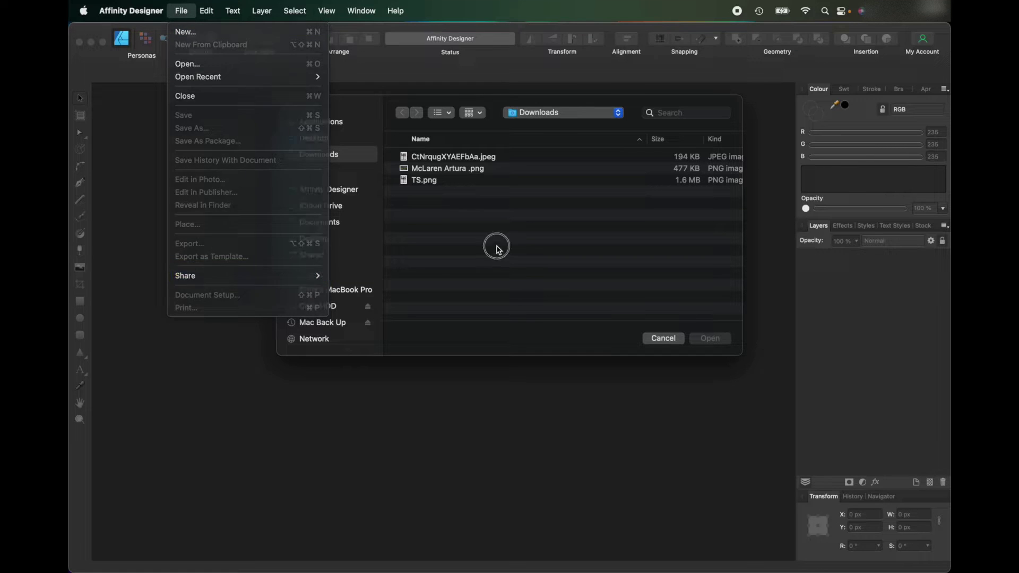
{"action": "left_click", "coordinate": [496, 246]}
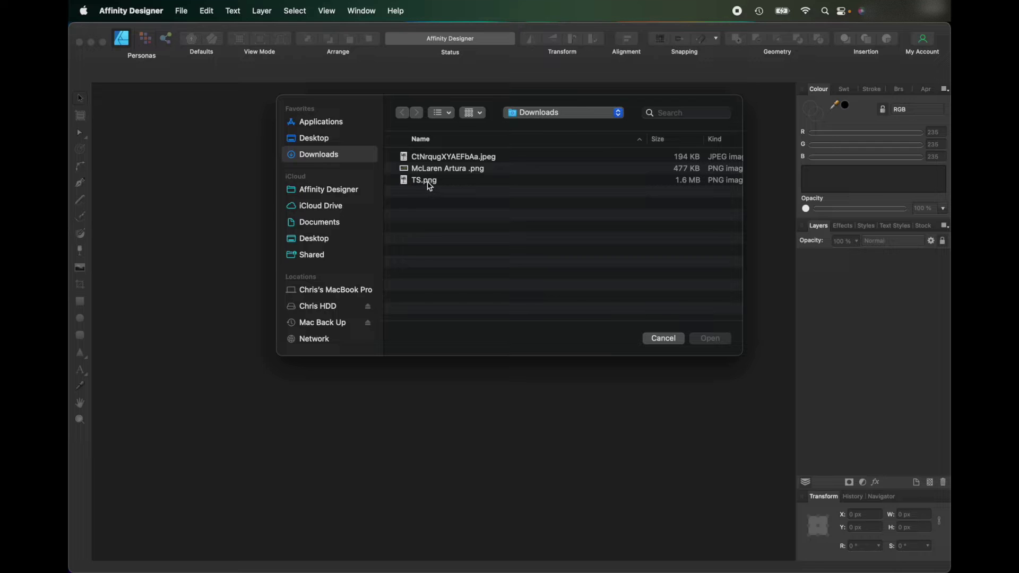
{"action": "left_click", "coordinate": [428, 182]}
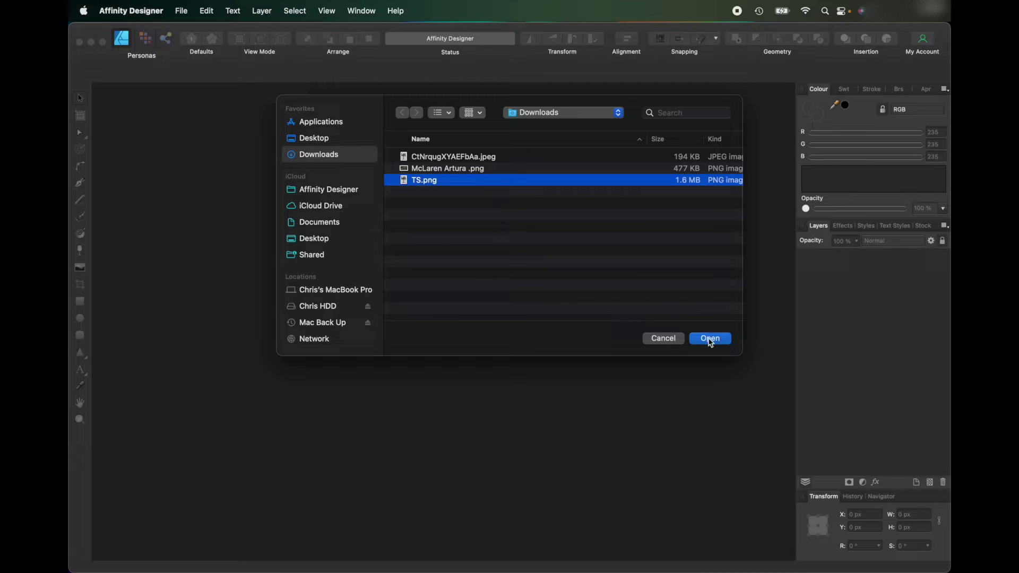
{"action": "left_click", "coordinate": [710, 338]}
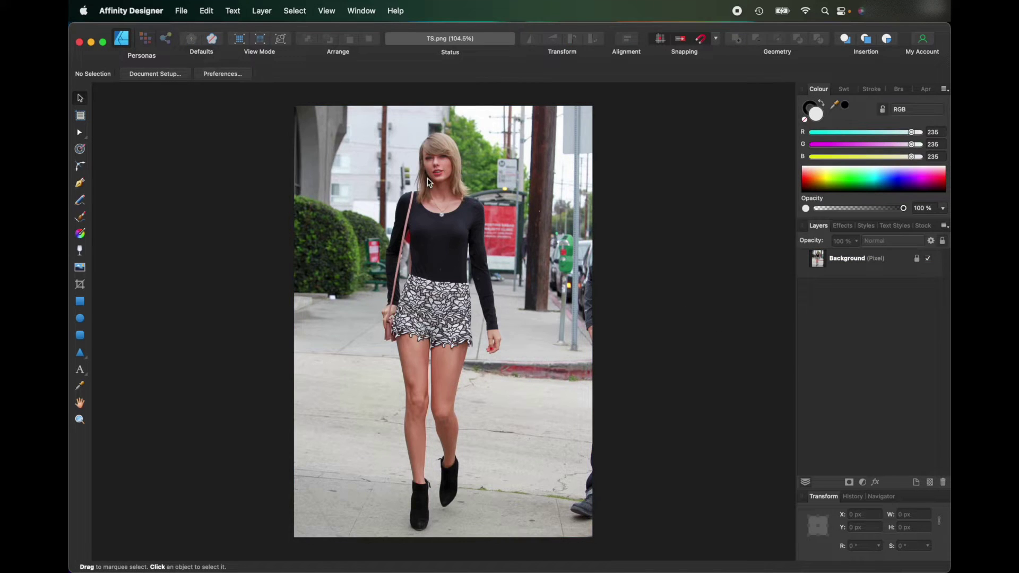
{"action": "scroll", "coordinate": [364, 300], "scroll_direction": "left", "scroll_amount": 2}
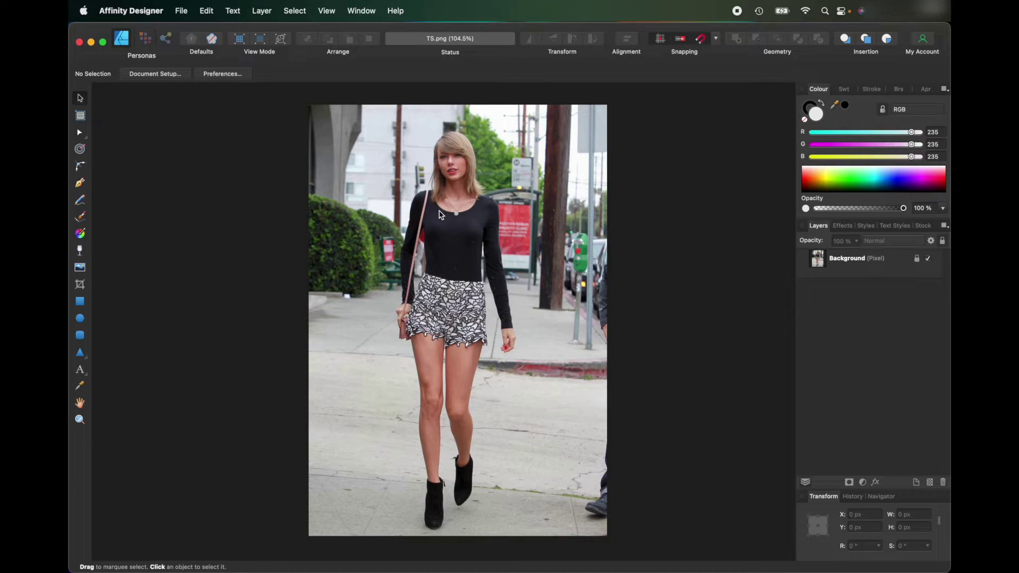
- In the Pixel Persona, pick the Selection Brush Tool and set its width to about 45 px
{"action": "left_click", "coordinate": [144, 41]}
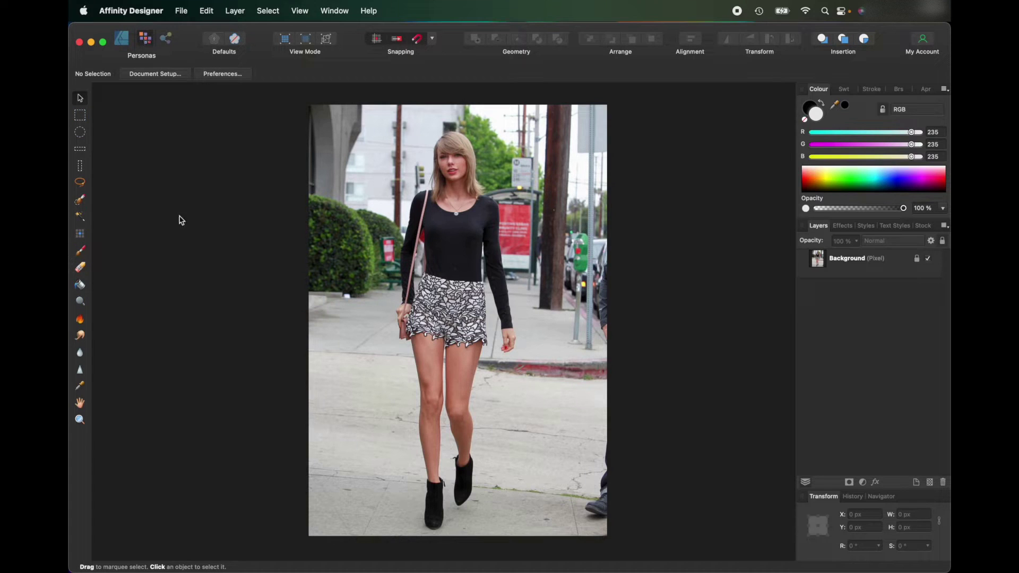
{"action": "left_click", "coordinate": [80, 201]}
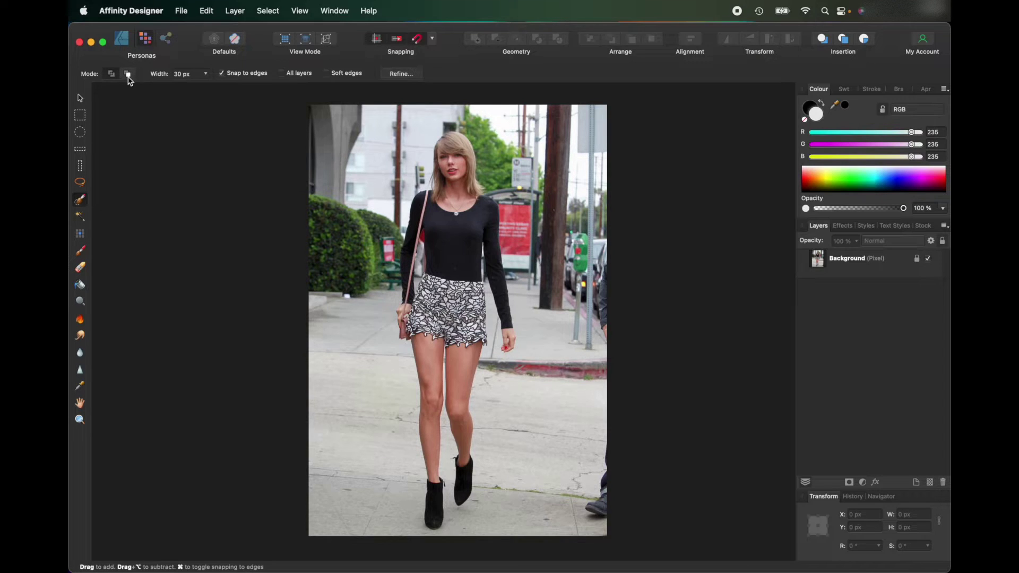
{"action": "left_click", "coordinate": [205, 74]}
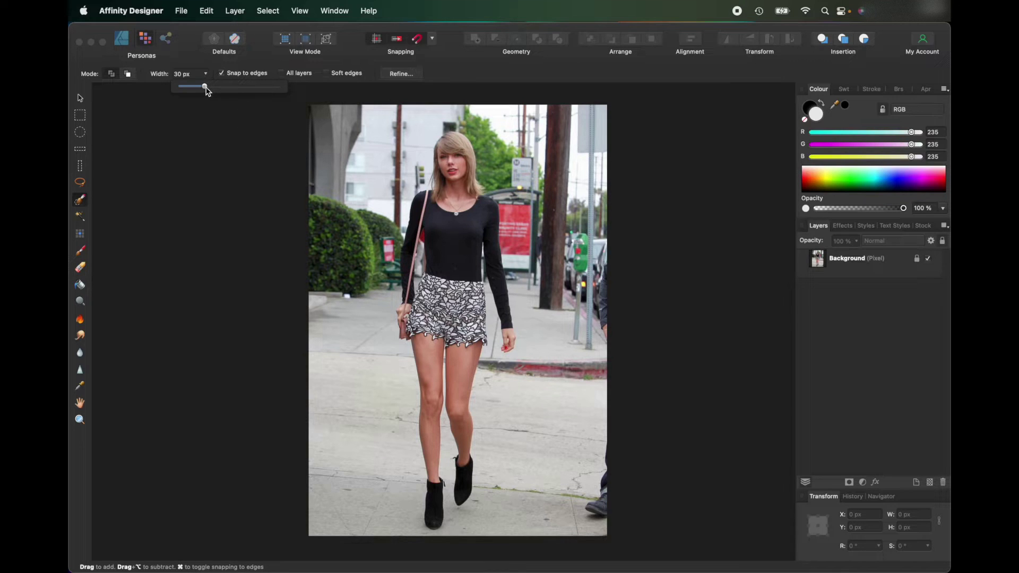
{"action": "left_click_drag", "start_coordinate": [205, 87], "coordinate": [244, 87]}
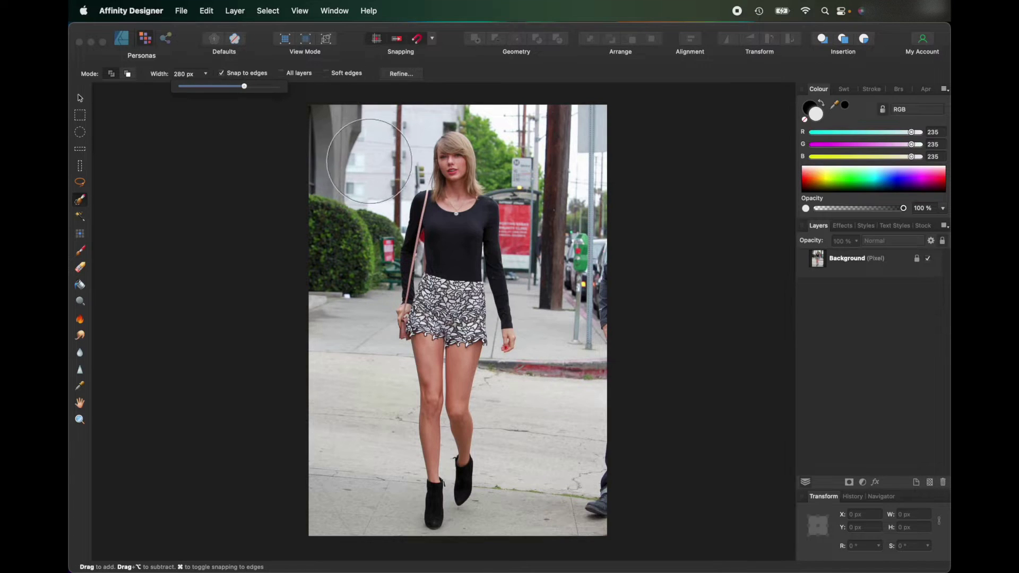
{"action": "left_click_drag", "start_coordinate": [244, 86], "coordinate": [216, 87]}
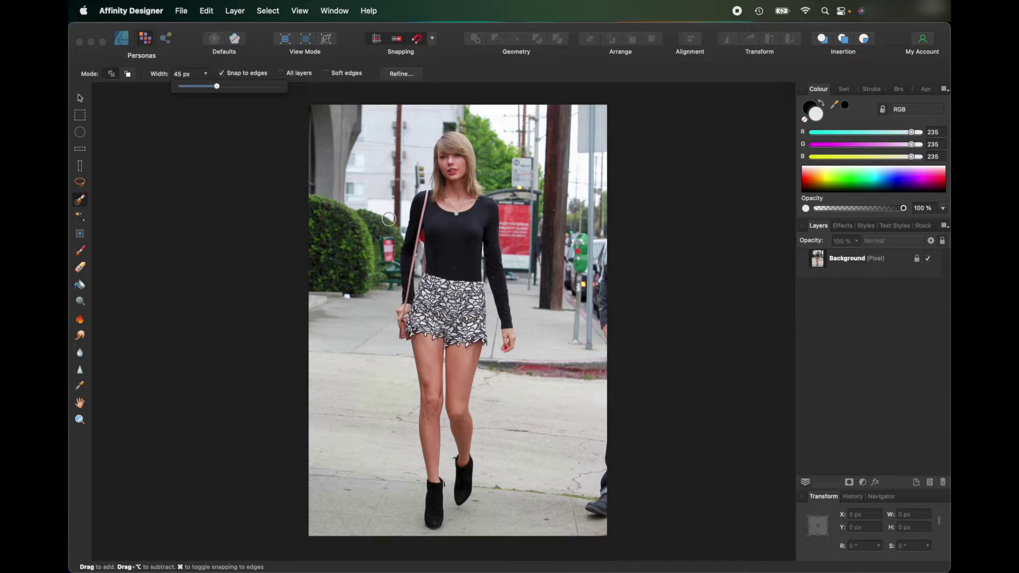
- Zoom in and brush-select the hedge and red sign behind the woman
{"action": "scroll", "coordinate": [390, 220], "scroll_direction": "down", "scroll_amount": 2}
{"action": "scroll", "coordinate": [392, 220], "scroll_direction": "up", "scroll_amount": 6}
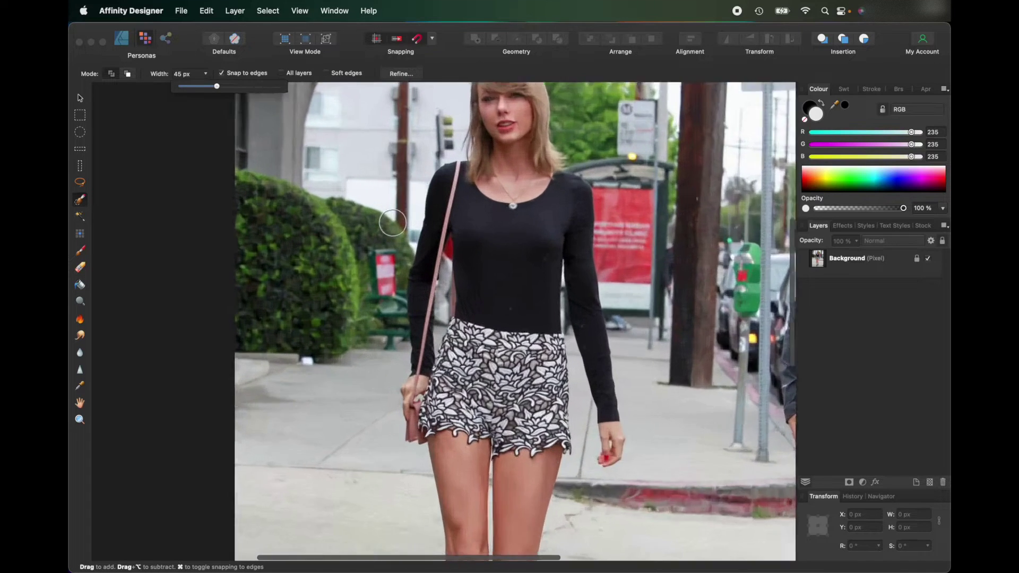
{"action": "scroll", "coordinate": [392, 221], "scroll_direction": "up", "scroll_amount": 3}
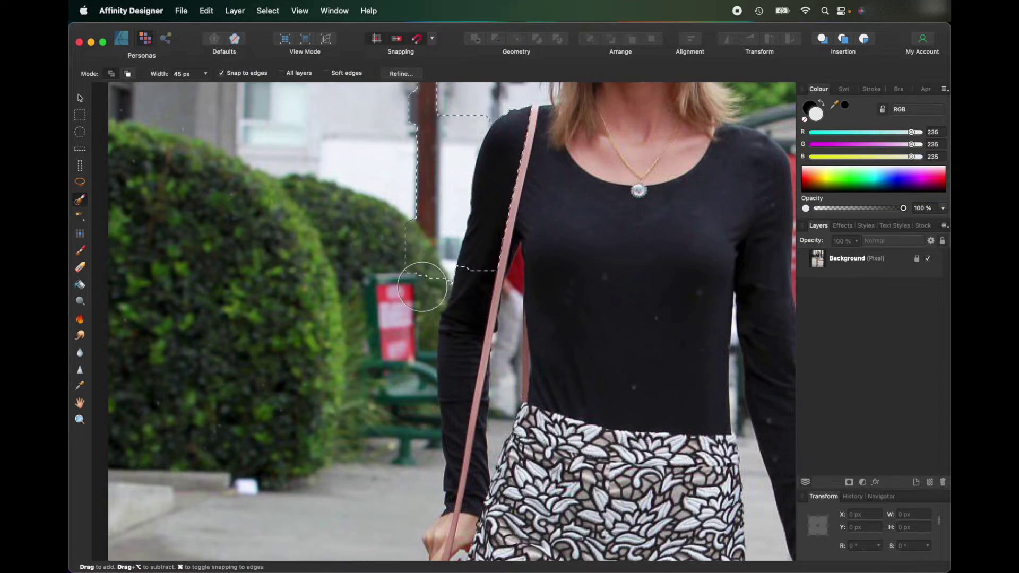
{"action": "scroll", "coordinate": [455, 113], "scroll_direction": "up", "scroll_amount": 1}
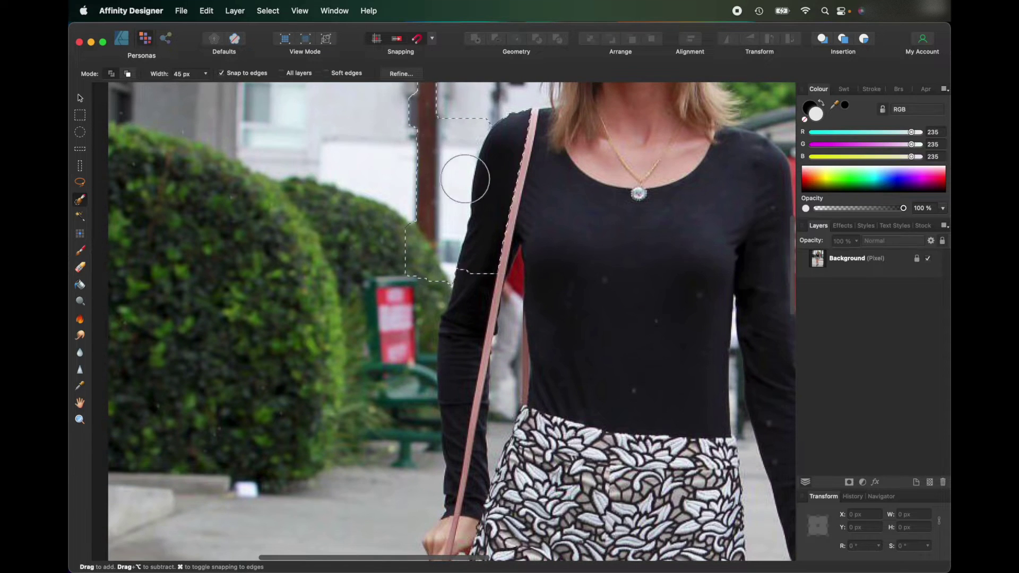
{"action": "scroll", "coordinate": [465, 179], "scroll_direction": "down", "scroll_amount": 5}
{"action": "scroll", "coordinate": [465, 179], "scroll_direction": "left", "scroll_amount": 4}
{"action": "mouse_move", "coordinate": [478, 193]}
{"action": "left_mouse_down"}
{"action": "mouse_move", "coordinate": [486, 211]}
{"action": "mouse_move", "coordinate": [458, 439]}
{"action": "left_mouse_up"}
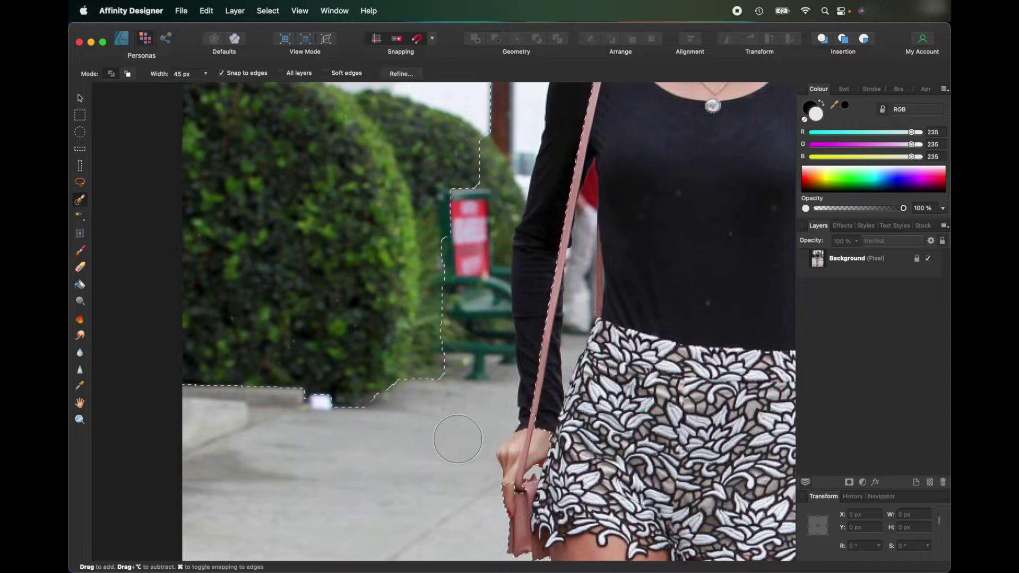
- Extend the selection down along her legs and across beside her body
{"action": "scroll", "coordinate": [457, 442], "scroll_direction": "down", "scroll_amount": 3}
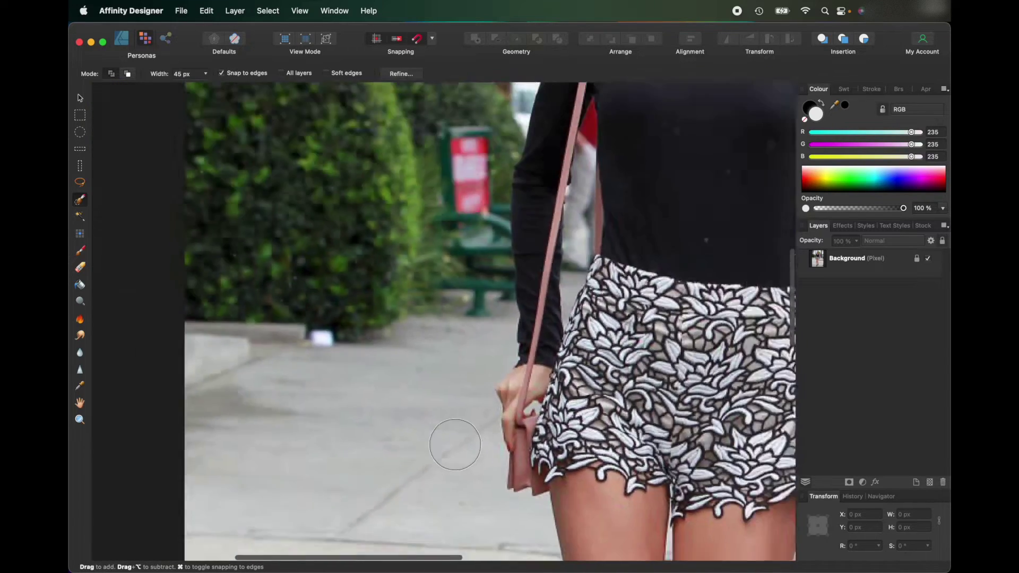
{"action": "scroll", "coordinate": [455, 445], "scroll_direction": "down", "scroll_amount": 5}
{"action": "scroll", "coordinate": [467, 456], "scroll_direction": "down", "scroll_amount": 3}
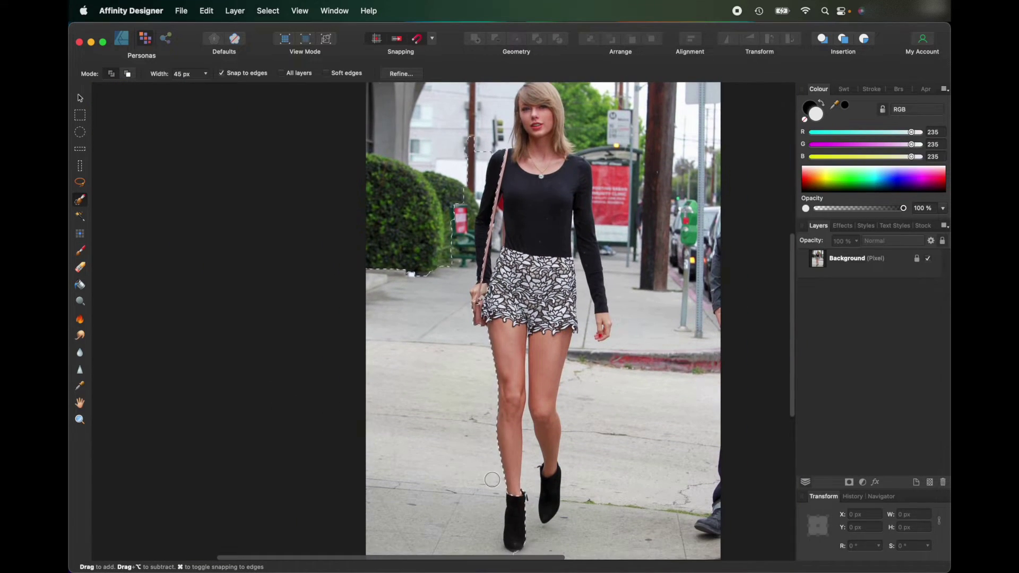
{"action": "mouse_move", "coordinate": [515, 510]}
{"action": "left_mouse_down"}
{"action": "mouse_move", "coordinate": [528, 523]}
{"action": "mouse_move", "coordinate": [539, 482]}
{"action": "mouse_move", "coordinate": [533, 444]}
{"action": "mouse_move", "coordinate": [523, 546]}
{"action": "mouse_move", "coordinate": [499, 430]}
{"action": "mouse_move", "coordinate": [556, 472]}
{"action": "mouse_move", "coordinate": [575, 408]}
{"action": "left_mouse_up"}
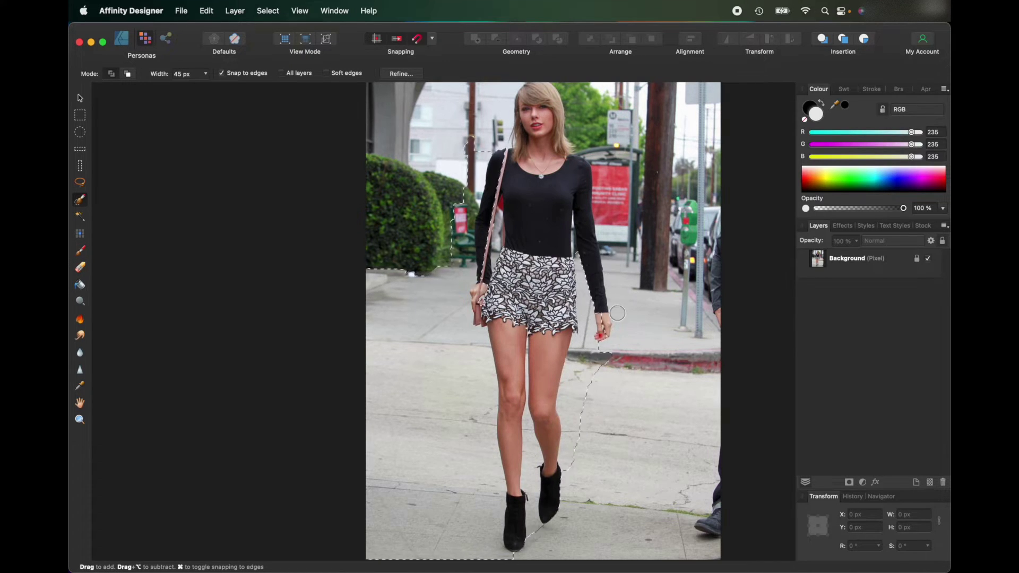
{"action": "mouse_move", "coordinate": [623, 285]}
{"action": "left_mouse_down"}
{"action": "mouse_move", "coordinate": [616, 175]}
{"action": "mouse_move", "coordinate": [595, 127]}
{"action": "mouse_move", "coordinate": [552, 128]}
{"action": "mouse_move", "coordinate": [521, 99]}
{"action": "mouse_move", "coordinate": [449, 268]}
{"action": "left_mouse_up"}
{"action": "scroll", "coordinate": [584, 125], "scroll_direction": "up", "scroll_amount": 2}
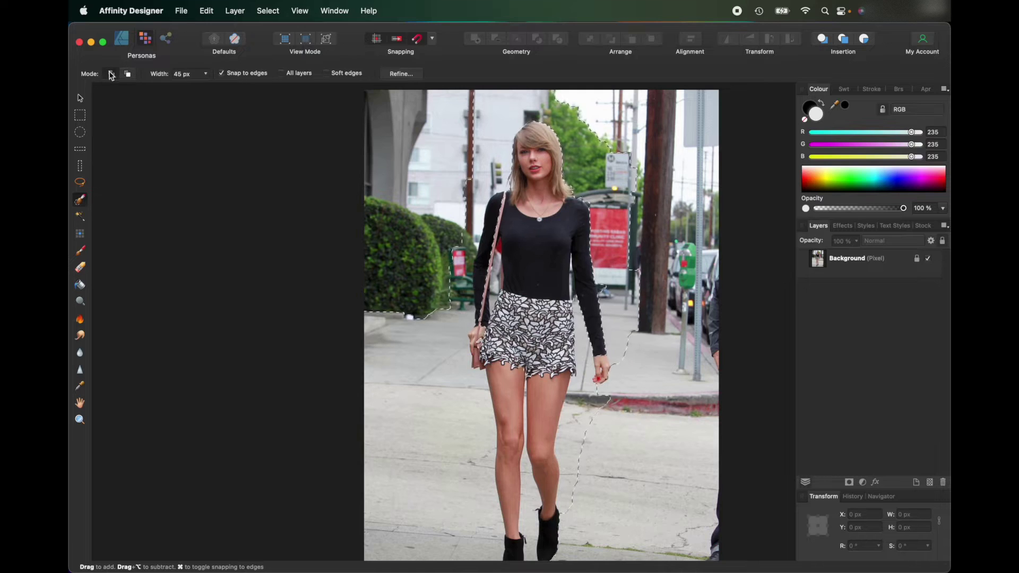
- In Subtract mode, remove the arm, shoulder and hand from the selection
{"action": "left_click", "coordinate": [128, 74]}
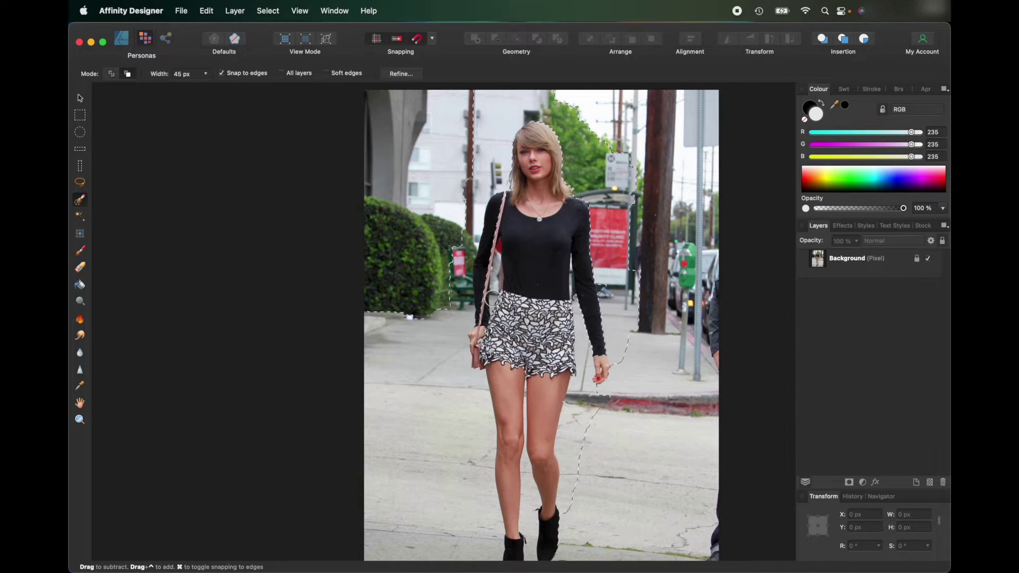
{"action": "scroll", "coordinate": [492, 299], "scroll_direction": "down", "scroll_amount": 2}
{"action": "scroll", "coordinate": [492, 299], "scroll_direction": "up", "scroll_amount": 10}
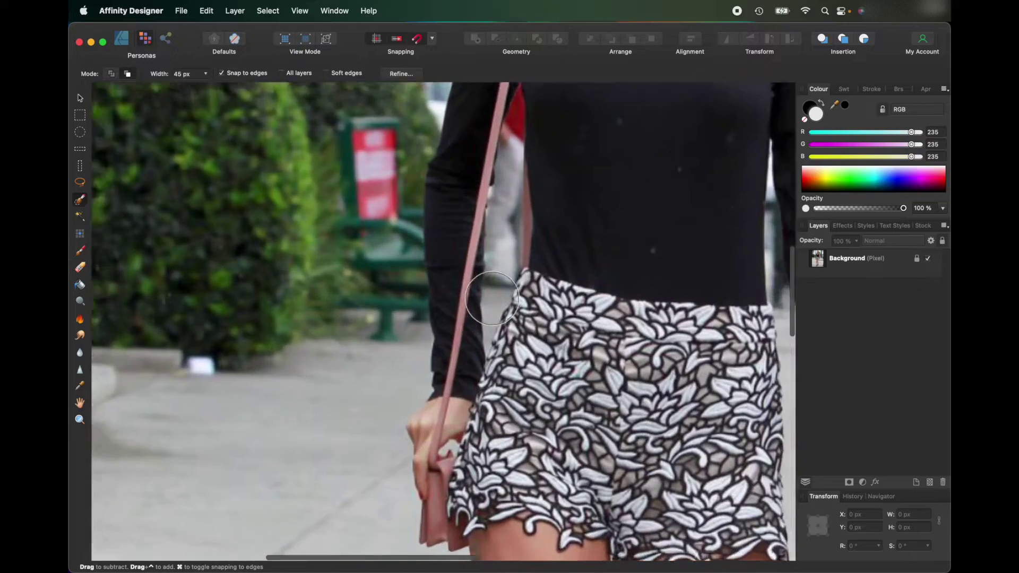
{"action": "scroll", "coordinate": [475, 325], "scroll_direction": "right", "scroll_amount": 1}
{"action": "mouse_move", "coordinate": [461, 318]}
{"action": "left_mouse_down"}
{"action": "mouse_move", "coordinate": [455, 216]}
{"action": "mouse_move", "coordinate": [402, 233]}
{"action": "mouse_move", "coordinate": [436, 228]}
{"action": "mouse_move", "coordinate": [430, 257]}
{"action": "left_mouse_up"}
{"action": "scroll", "coordinate": [444, 235], "scroll_direction": "up", "scroll_amount": 3}
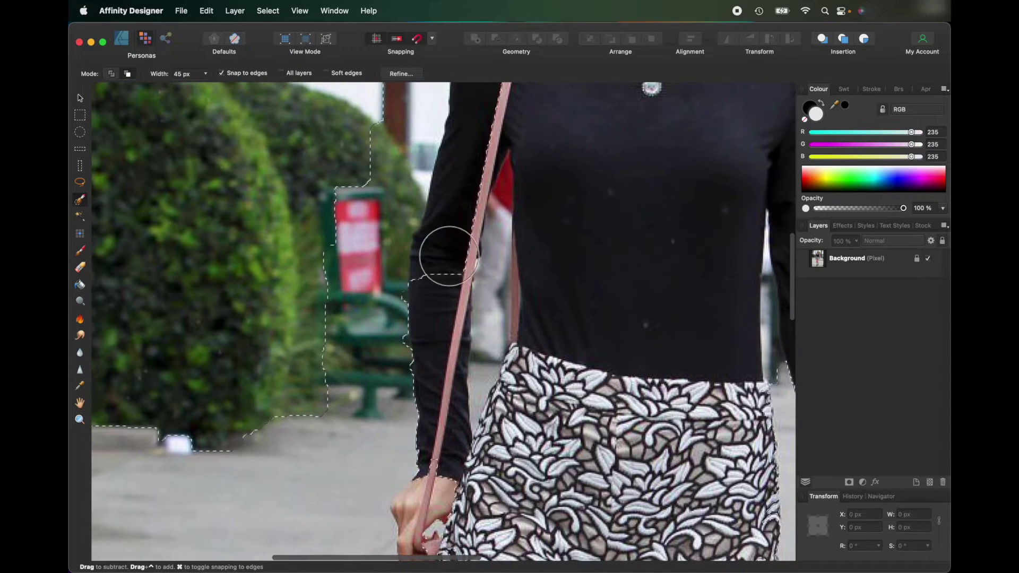
{"action": "scroll", "coordinate": [465, 236], "scroll_direction": "up", "scroll_amount": 8}
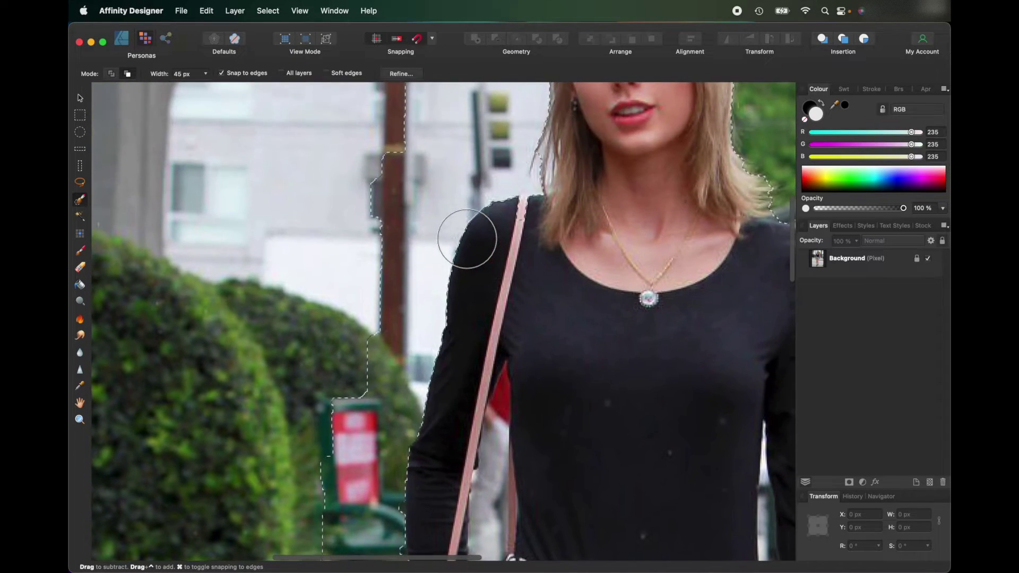
{"action": "mouse_move", "coordinate": [510, 228]}
{"action": "left_mouse_down"}
{"action": "mouse_move", "coordinate": [511, 251]}
{"action": "mouse_move", "coordinate": [531, 228]}
{"action": "left_mouse_up"}
{"action": "scroll", "coordinate": [519, 277], "scroll_direction": "down", "scroll_amount": 10}
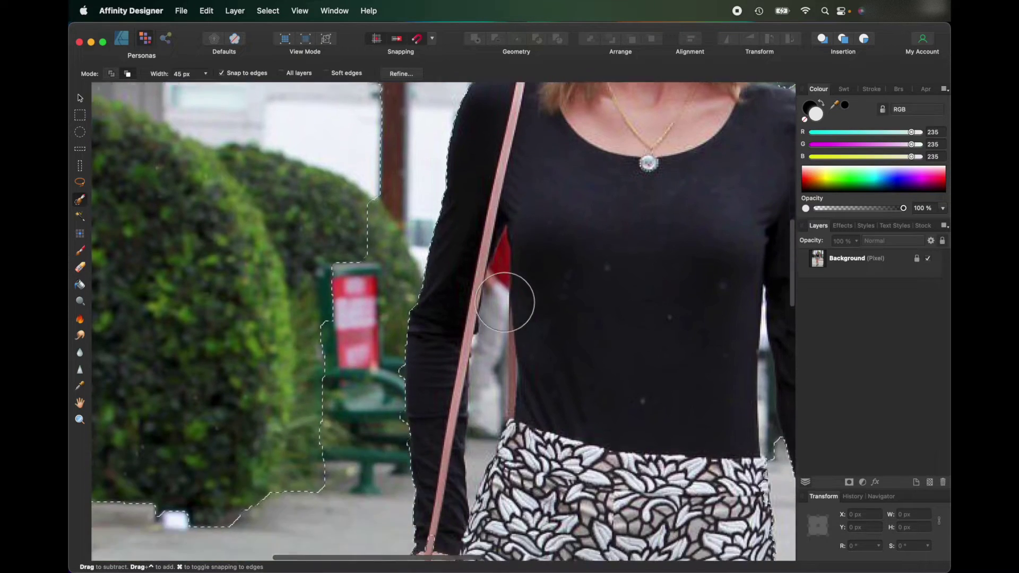
{"action": "scroll", "coordinate": [503, 298], "scroll_direction": "down", "scroll_amount": 8}
{"action": "scroll", "coordinate": [470, 260], "scroll_direction": "up", "scroll_amount": 2}
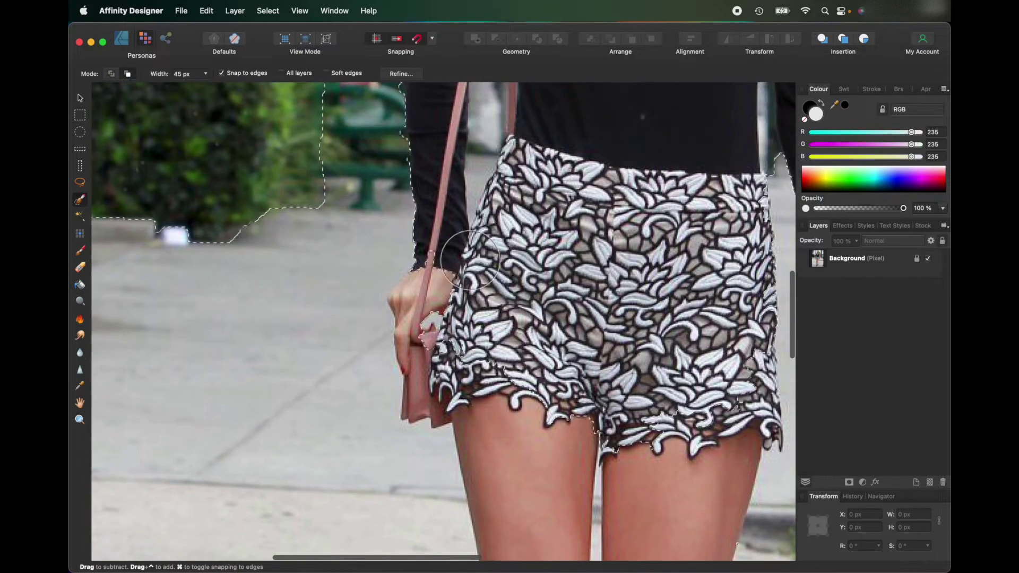
{"action": "left_click_drag", "start_coordinate": [462, 247], "coordinate": [453, 266]}
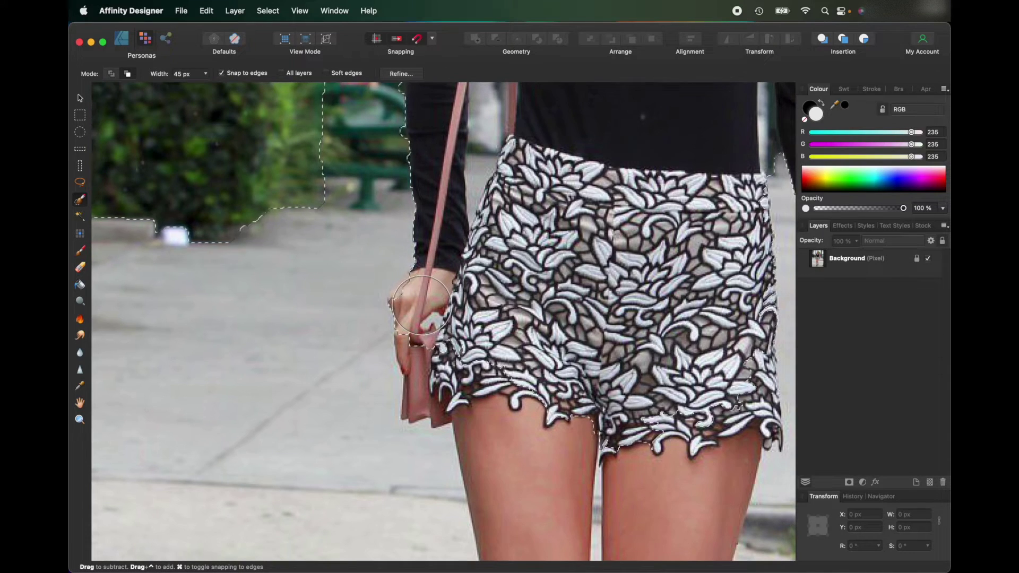
- Narrow the brush to 29 px and extend the selection down the left leg to the boot
{"action": "left_click", "coordinate": [205, 74]}
{"action": "left_click_drag", "start_coordinate": [203, 87], "coordinate": [192, 87]}
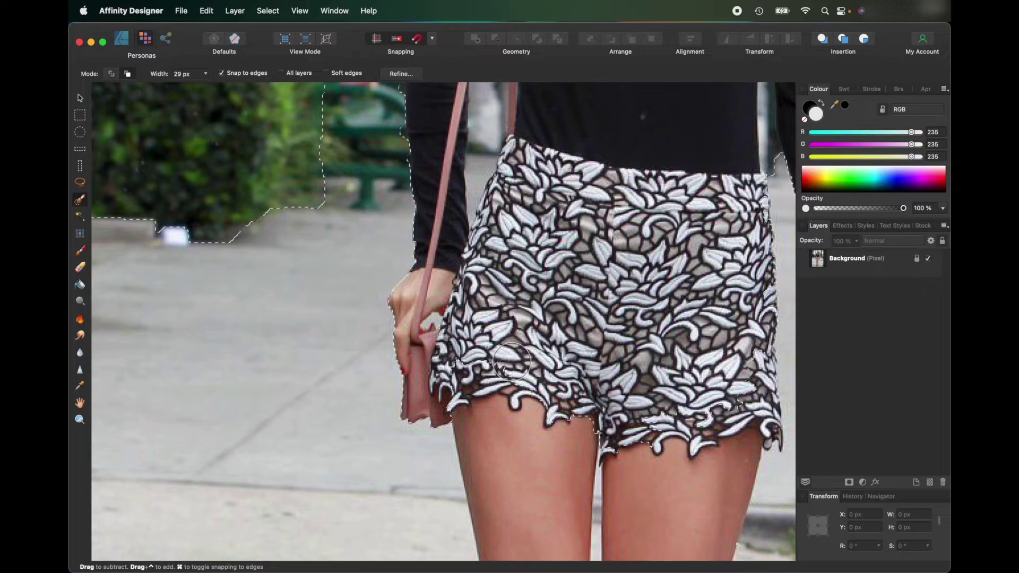
{"action": "scroll", "coordinate": [504, 367], "scroll_direction": "down", "scroll_amount": 5}
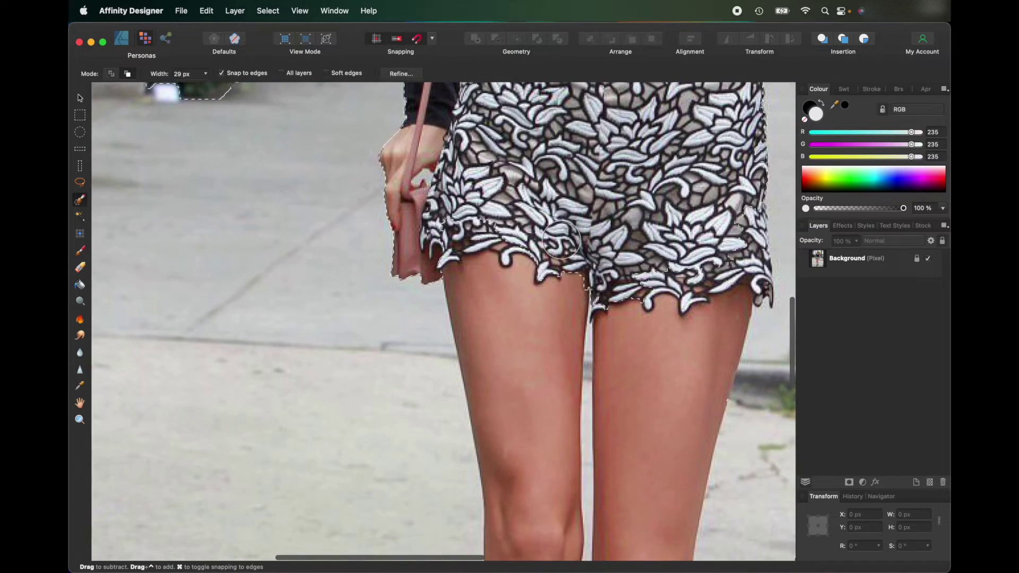
{"action": "scroll", "coordinate": [523, 300], "scroll_direction": "down", "scroll_amount": 10}
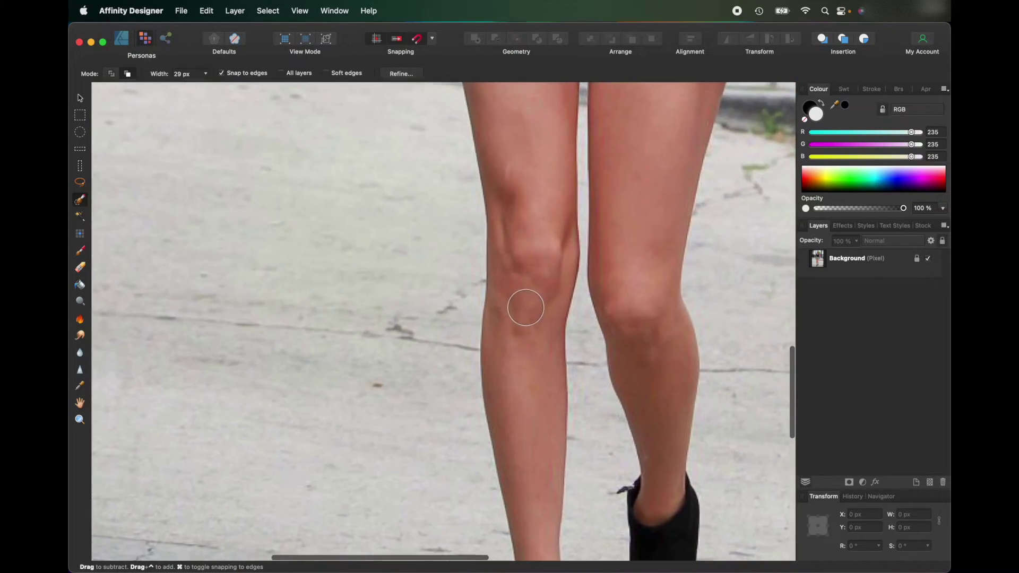
{"action": "scroll", "coordinate": [526, 307], "scroll_direction": "down", "scroll_amount": 5}
{"action": "left_click_drag", "start_coordinate": [517, 272], "coordinate": [525, 341]}
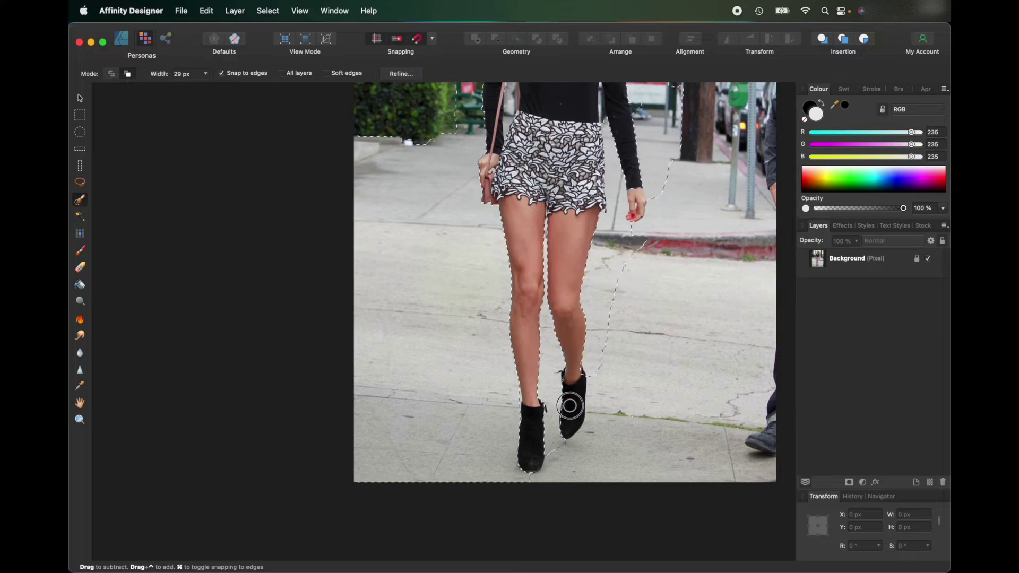
- In Add mode, extend the selection along the pavement and around the tree trunk and pole
{"action": "left_click", "coordinate": [111, 74]}
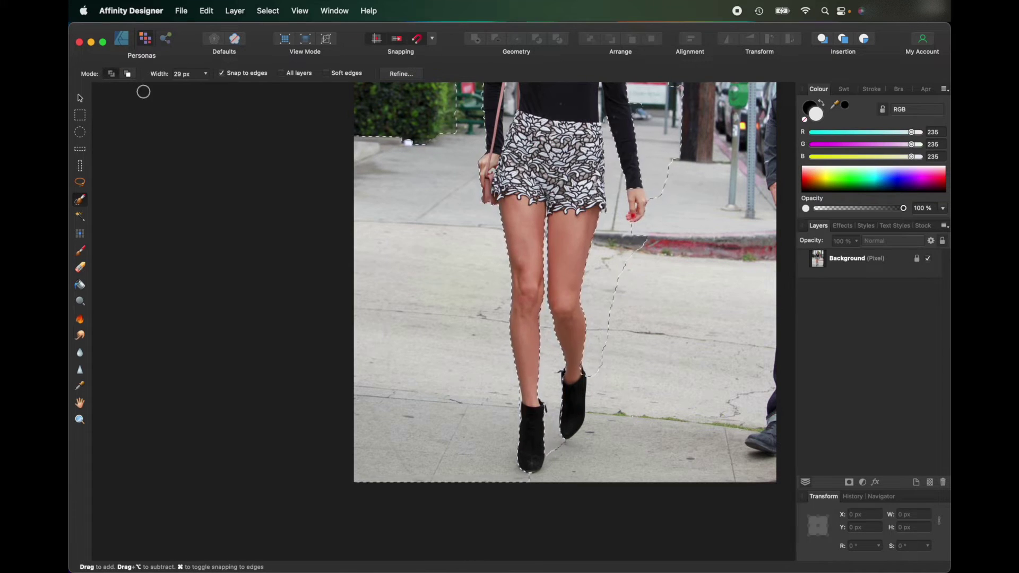
{"action": "mouse_move", "coordinate": [596, 465]}
{"action": "left_mouse_down"}
{"action": "mouse_move", "coordinate": [612, 436]}
{"action": "mouse_move", "coordinate": [684, 420]}
{"action": "mouse_move", "coordinate": [727, 442]}
{"action": "mouse_move", "coordinate": [729, 369]}
{"action": "mouse_move", "coordinate": [712, 360]}
{"action": "mouse_move", "coordinate": [738, 396]}
{"action": "mouse_move", "coordinate": [733, 341]}
{"action": "mouse_move", "coordinate": [633, 369]}
{"action": "mouse_move", "coordinate": [679, 373]}
{"action": "mouse_move", "coordinate": [734, 355]}
{"action": "mouse_move", "coordinate": [728, 329]}
{"action": "mouse_move", "coordinate": [671, 330]}
{"action": "mouse_move", "coordinate": [725, 319]}
{"action": "mouse_move", "coordinate": [649, 310]}
{"action": "mouse_move", "coordinate": [699, 307]}
{"action": "mouse_move", "coordinate": [749, 280]}
{"action": "mouse_move", "coordinate": [695, 264]}
{"action": "left_mouse_up"}
{"action": "scroll", "coordinate": [695, 260], "scroll_direction": "up", "scroll_amount": 2}
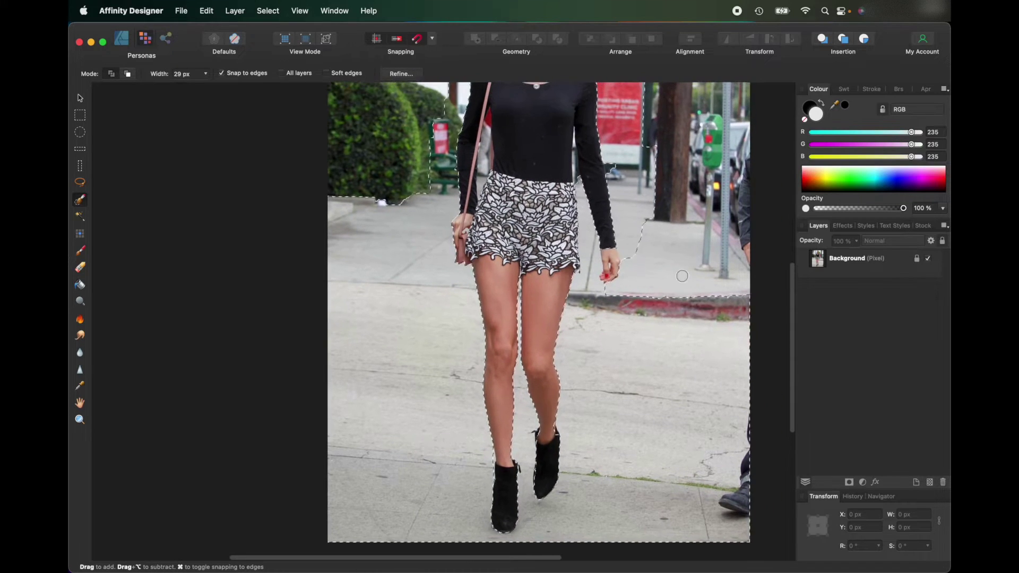
{"action": "scroll", "coordinate": [652, 252], "scroll_direction": "up", "scroll_amount": 2}
{"action": "mouse_move", "coordinate": [652, 252]}
{"action": "left_mouse_down"}
{"action": "mouse_move", "coordinate": [655, 195]}
{"action": "mouse_move", "coordinate": [631, 182]}
{"action": "left_mouse_up"}
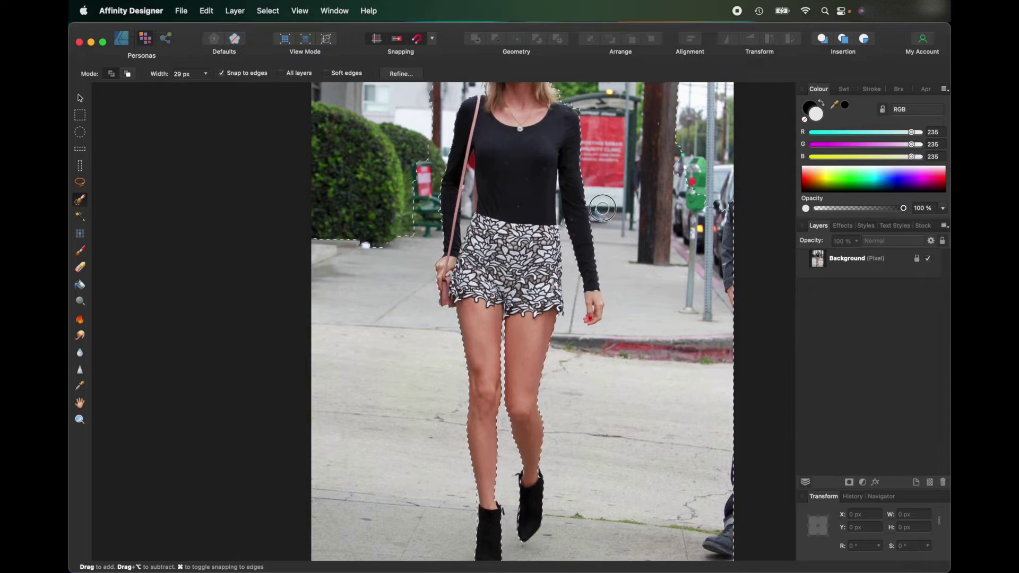
- Remove the bushes and pole area on the left from the selection
{"action": "scroll", "coordinate": [600, 209], "scroll_direction": "up", "scroll_amount": 5}
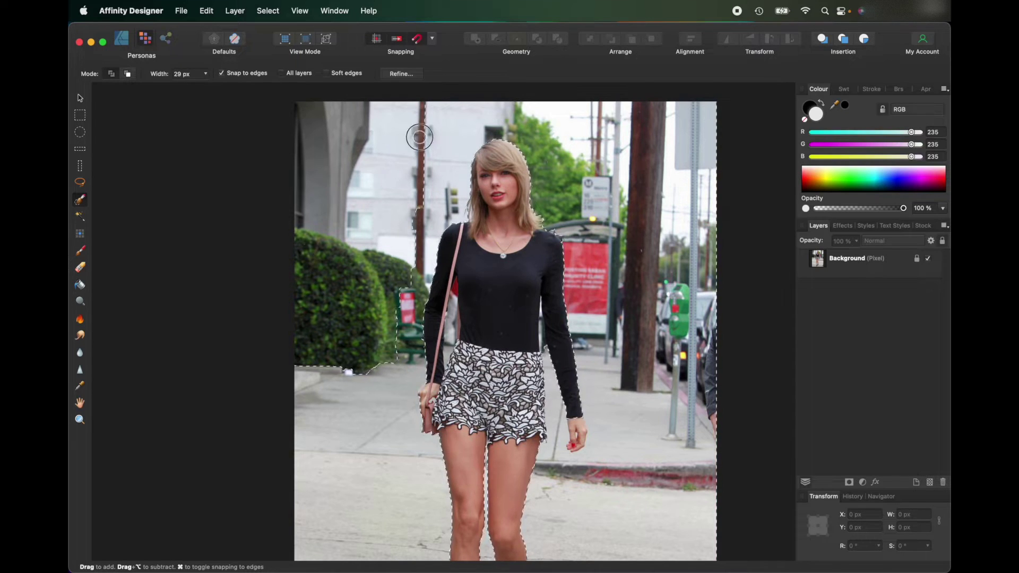
{"action": "mouse_move", "coordinate": [419, 137]}
{"action": "left_mouse_down"}
{"action": "mouse_move", "coordinate": [332, 287]}
{"action": "mouse_move", "coordinate": [342, 115]}
{"action": "mouse_move", "coordinate": [345, 142]}
{"action": "left_mouse_up"}
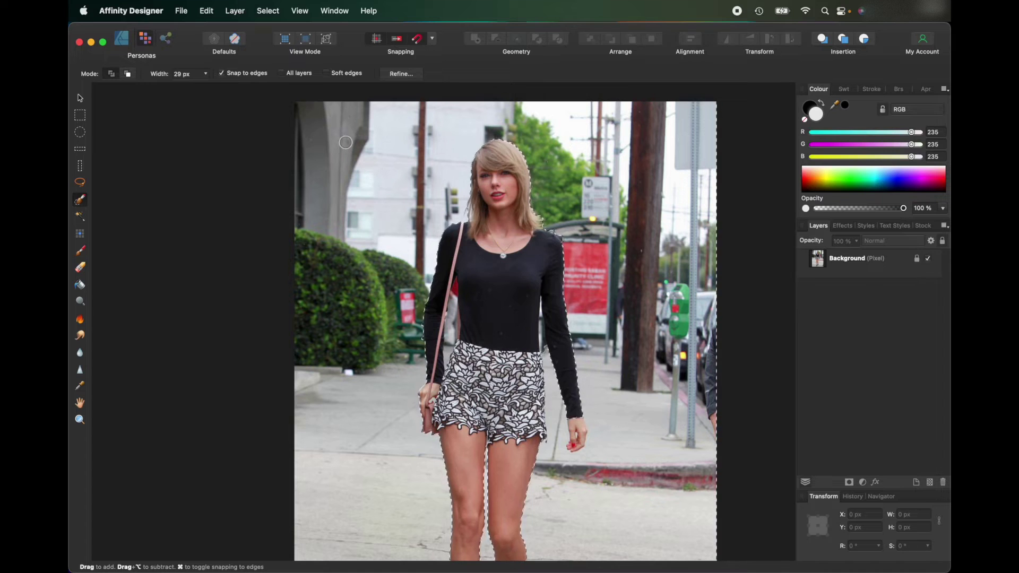
{"action": "scroll", "coordinate": [632, 102], "scroll_direction": "down", "scroll_amount": 5}
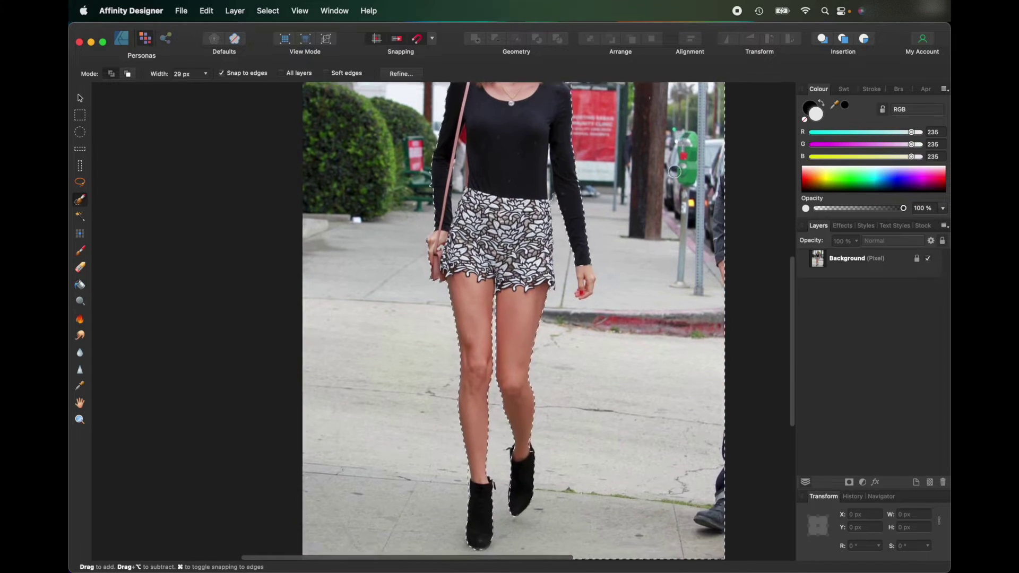
{"action": "scroll", "coordinate": [511, 232], "scroll_direction": "up", "scroll_amount": 4}
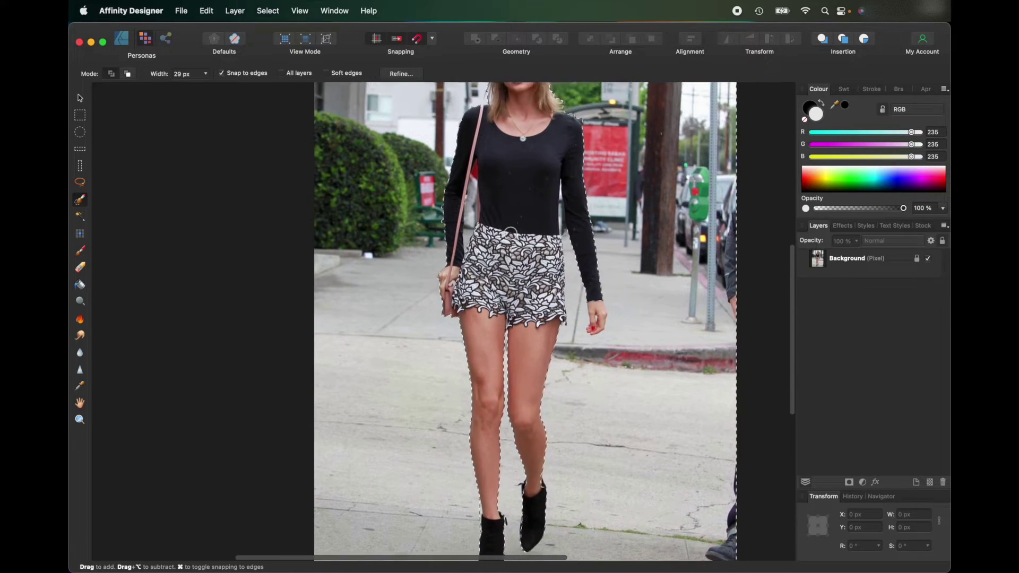
{"action": "scroll", "coordinate": [510, 232], "scroll_direction": "up", "scroll_amount": 2}
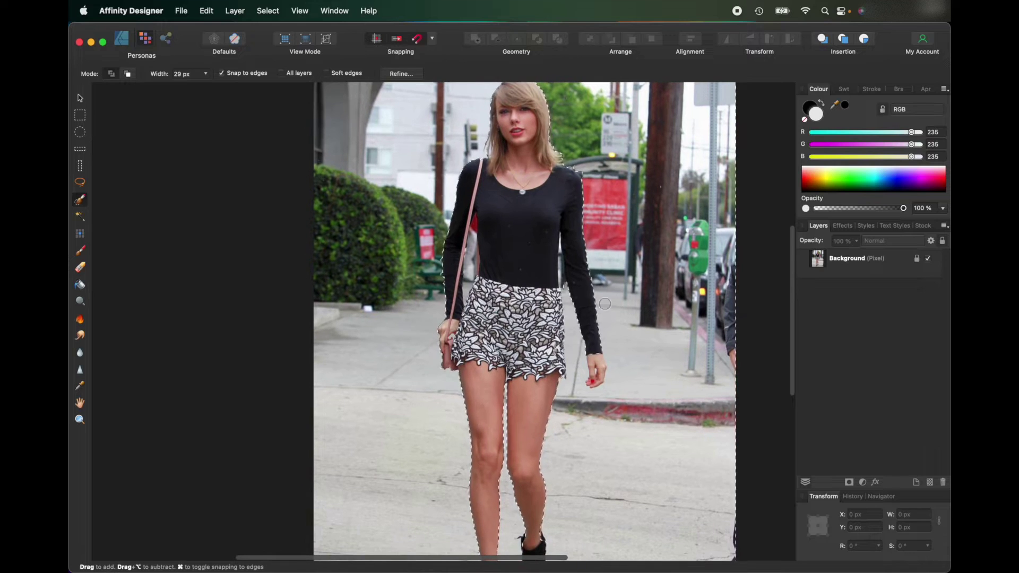
{"action": "scroll", "coordinate": [605, 303], "scroll_direction": "right", "scroll_amount": 3}
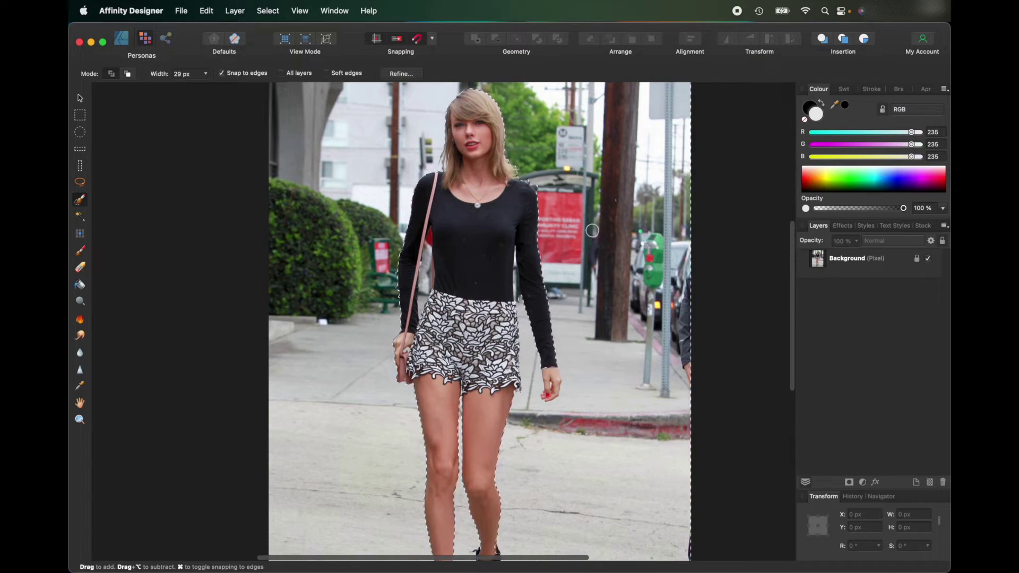
{"action": "scroll", "coordinate": [525, 290], "scroll_direction": "up", "scroll_amount": 2}
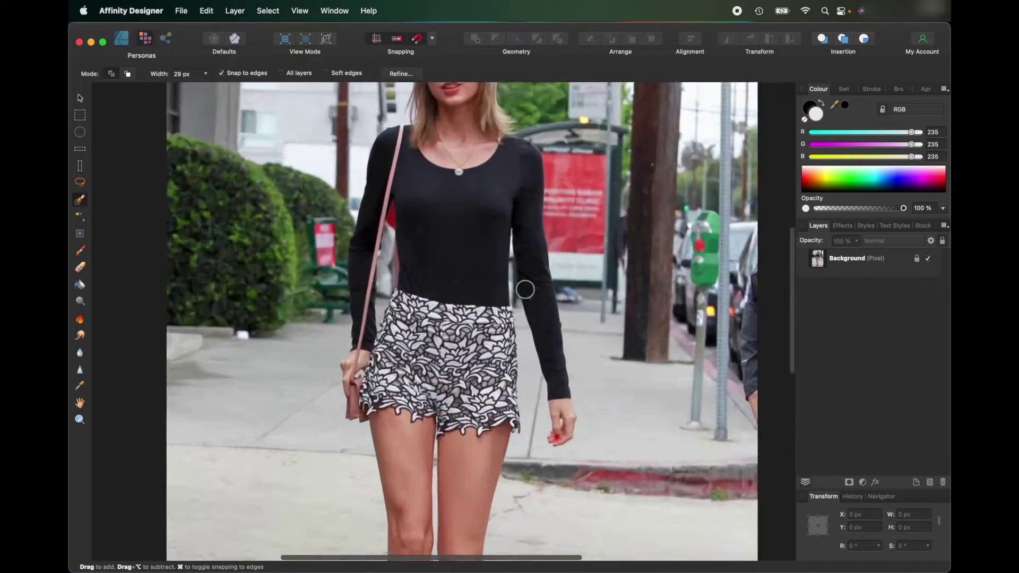
{"action": "scroll", "coordinate": [525, 290], "scroll_direction": "up", "scroll_amount": 3}
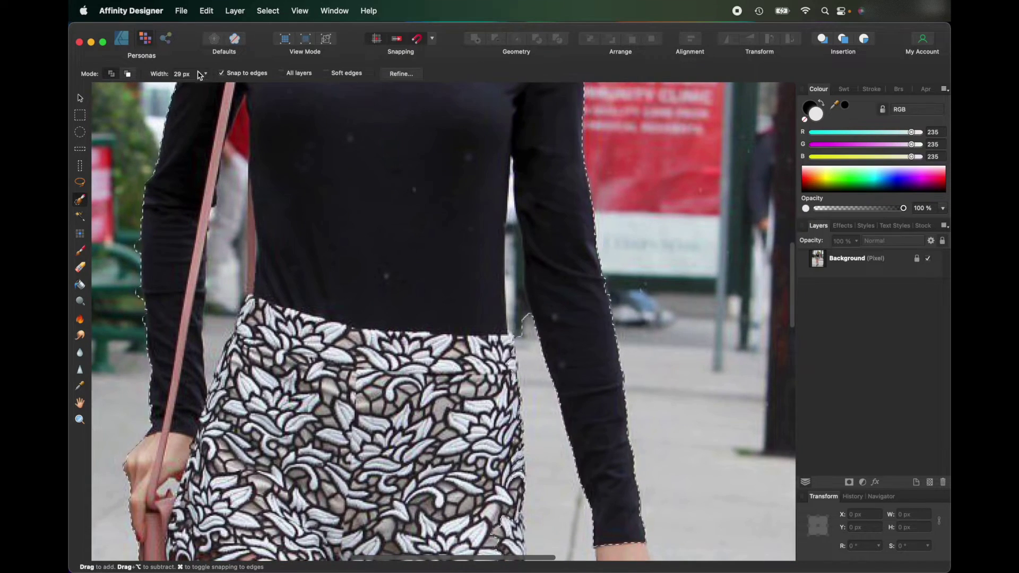
- Narrow the Selection Brush width in two passes down to 7 px
{"action": "scroll", "coordinate": [502, 164], "scroll_direction": "up", "scroll_amount": 1}
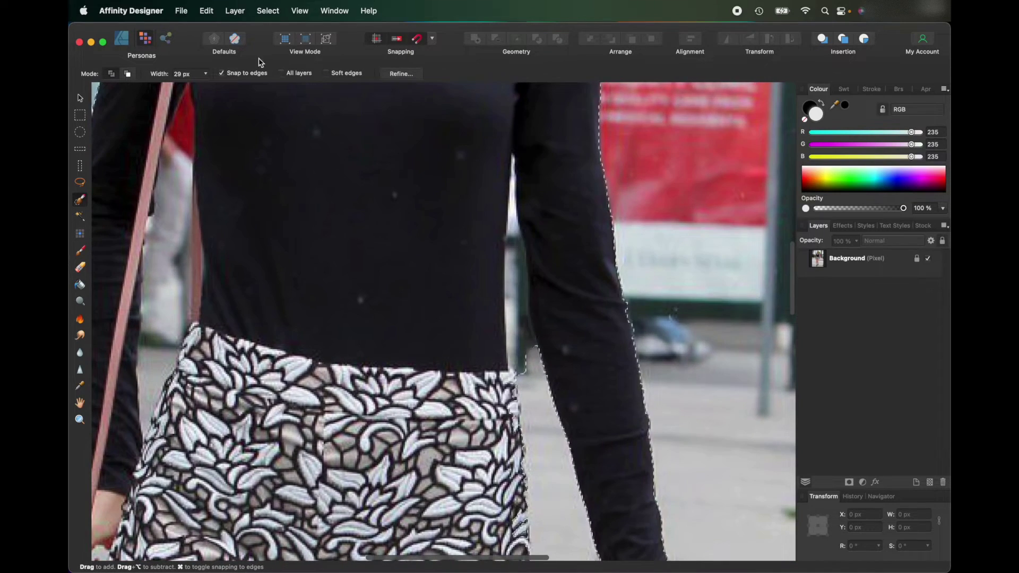
{"action": "left_click", "coordinate": [205, 73]}
{"action": "left_click_drag", "start_coordinate": [205, 90], "coordinate": [191, 90]}
{"action": "scroll", "coordinate": [365, 260], "scroll_direction": "right", "scroll_amount": 2}
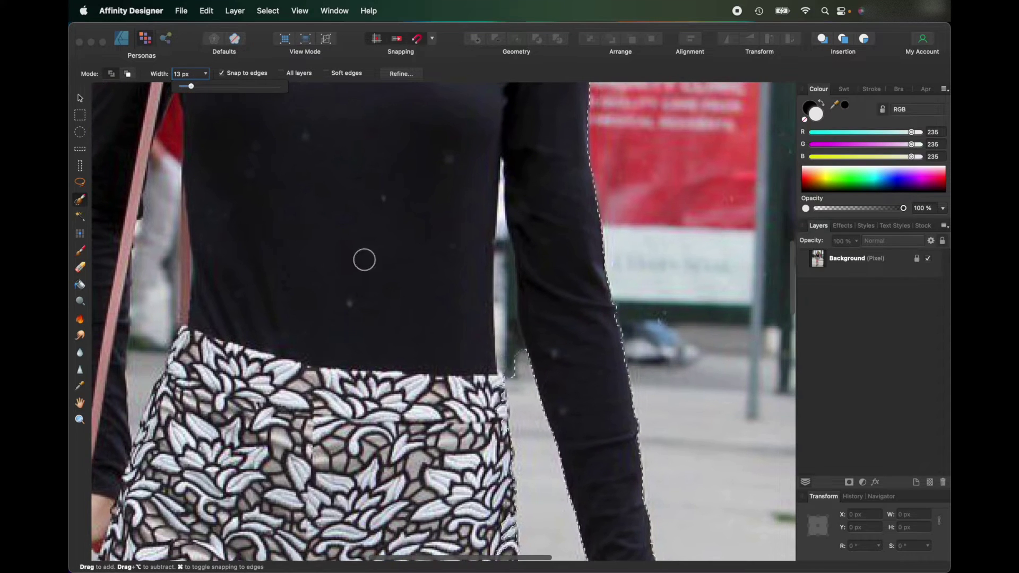
{"action": "left_click", "coordinate": [514, 365]}
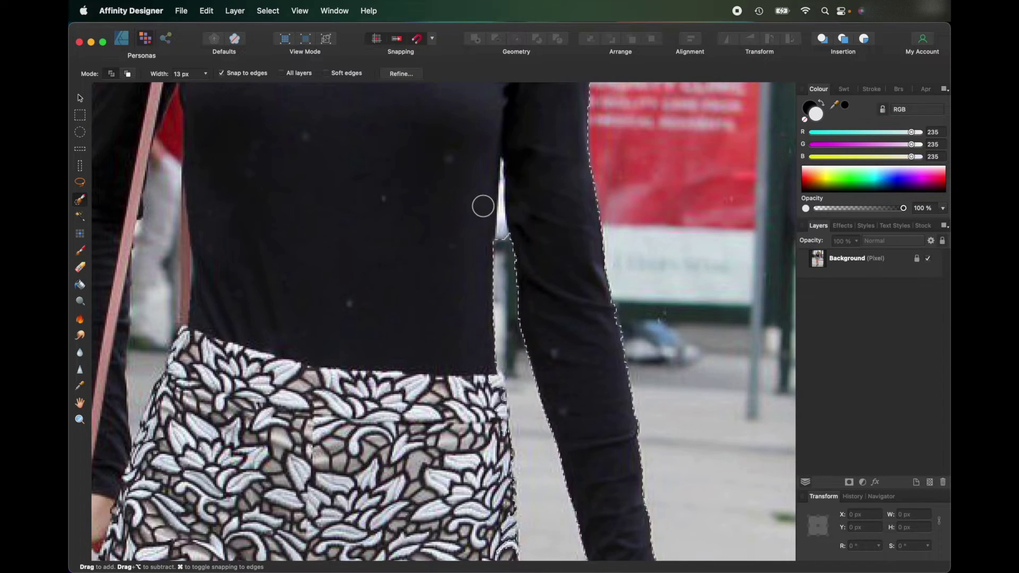
{"action": "left_click", "coordinate": [204, 75]}
{"action": "left_click_drag", "start_coordinate": [204, 88], "coordinate": [199, 87]}
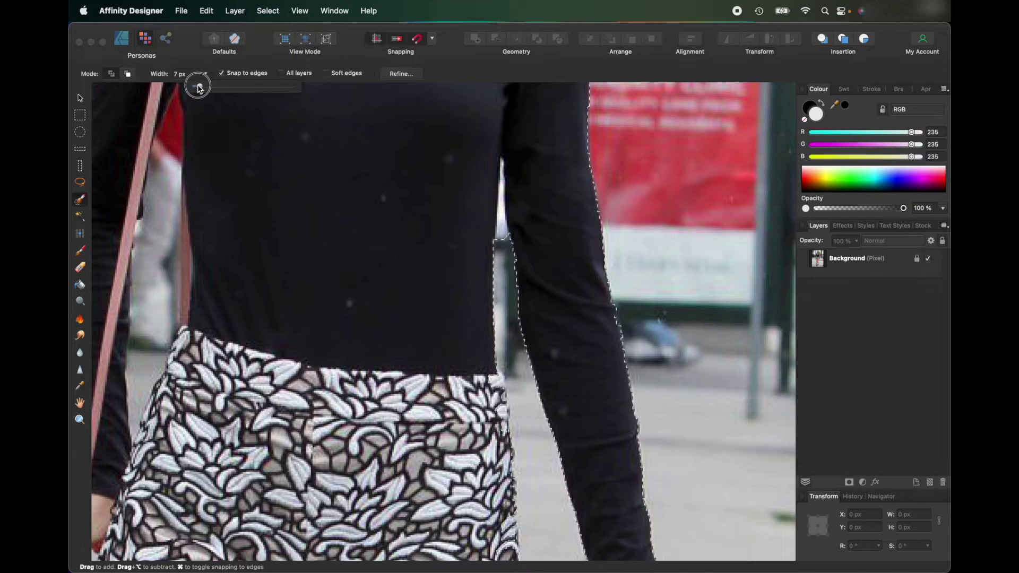
{"action": "left_click", "coordinate": [502, 230]}
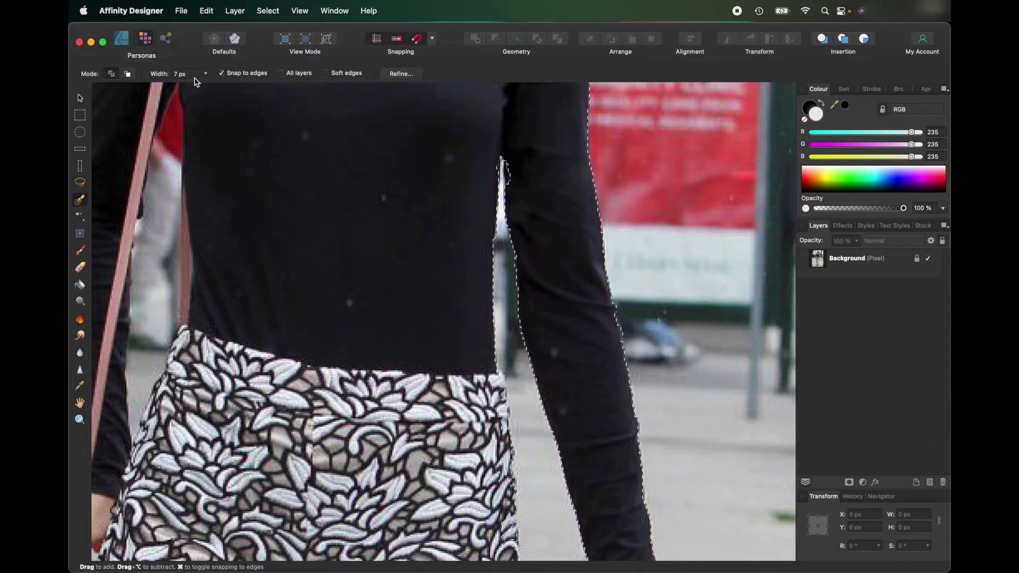
- Subtract-paint along the right arm and lace shorts hem, then return the brush to Add
{"action": "left_click", "coordinate": [127, 73]}
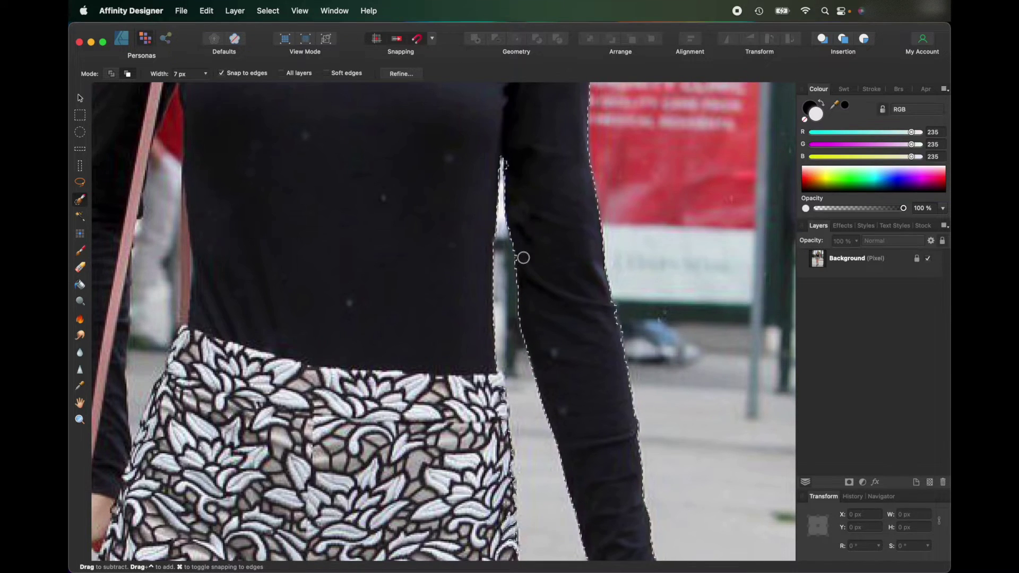
{"action": "scroll", "coordinate": [523, 258], "scroll_direction": "down", "scroll_amount": 2}
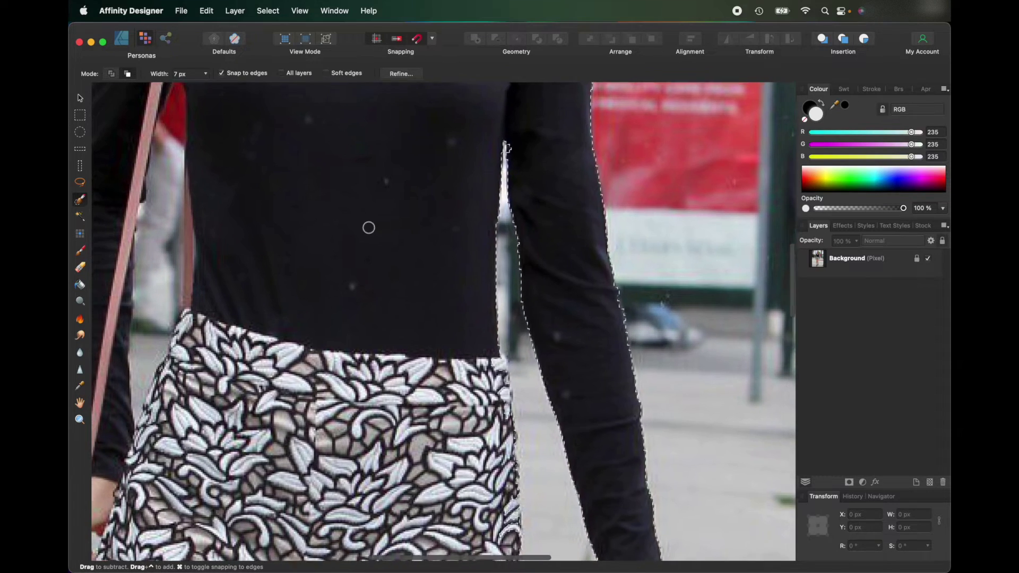
{"action": "scroll", "coordinate": [368, 225], "scroll_direction": "down", "scroll_amount": 10}
{"action": "scroll", "coordinate": [435, 365], "scroll_direction": "down", "scroll_amount": 3}
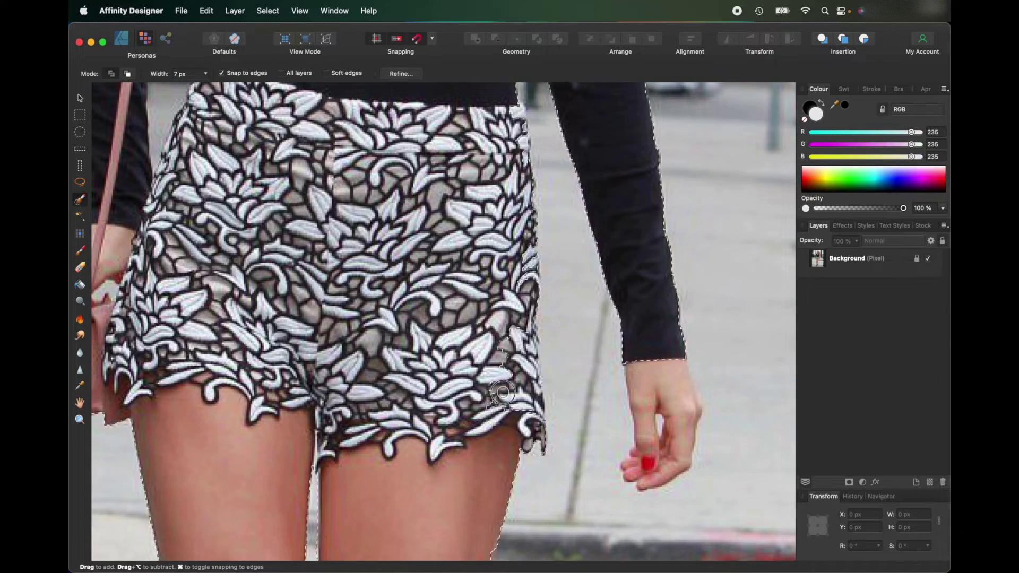
{"action": "key", "text": "alt"}
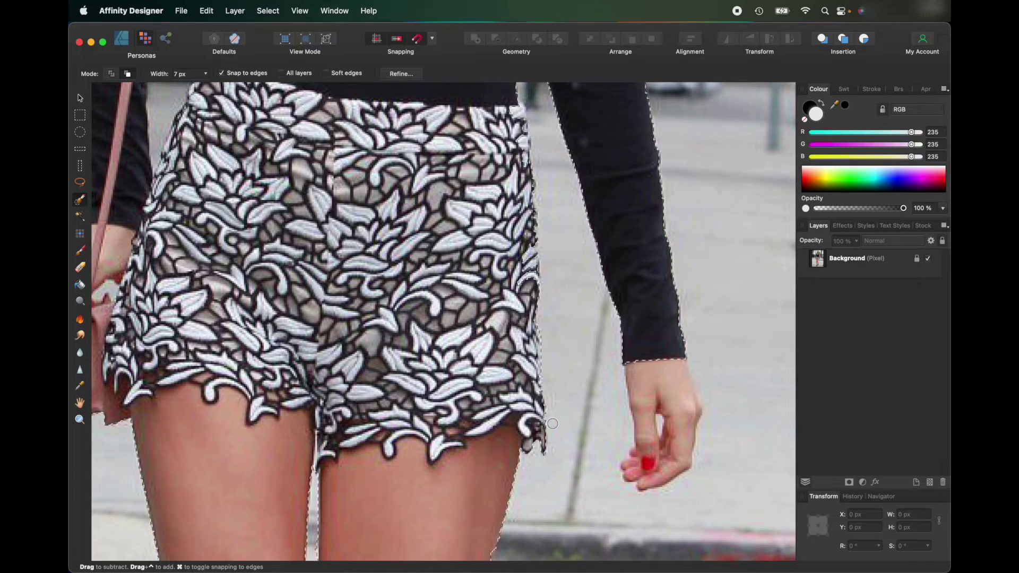
{"action": "left_click", "coordinate": [111, 74]}
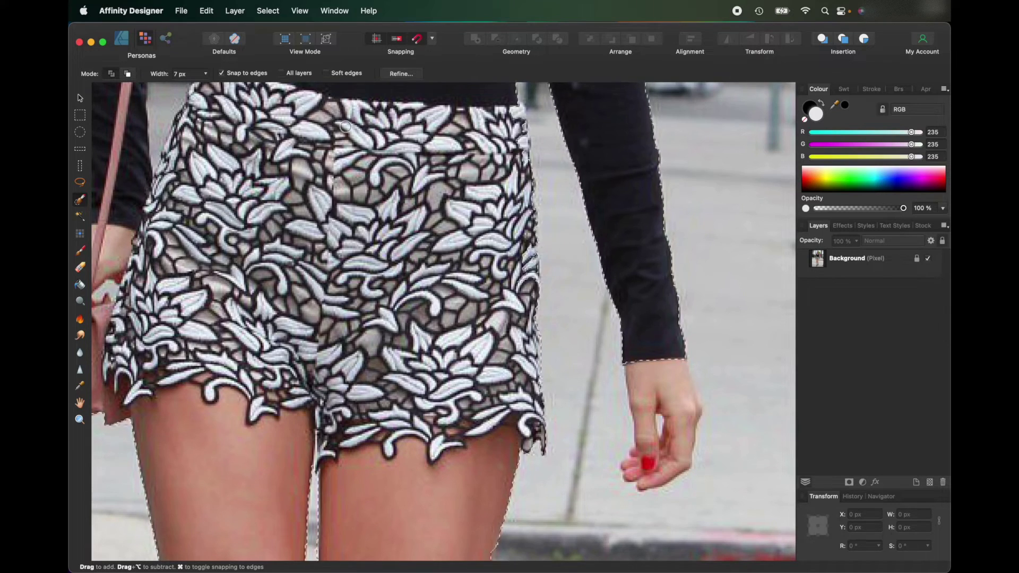
{"action": "scroll", "coordinate": [340, 205], "scroll_direction": "left", "scroll_amount": 3}
{"action": "scroll", "coordinate": [340, 205], "scroll_direction": "down", "scroll_amount": 2}
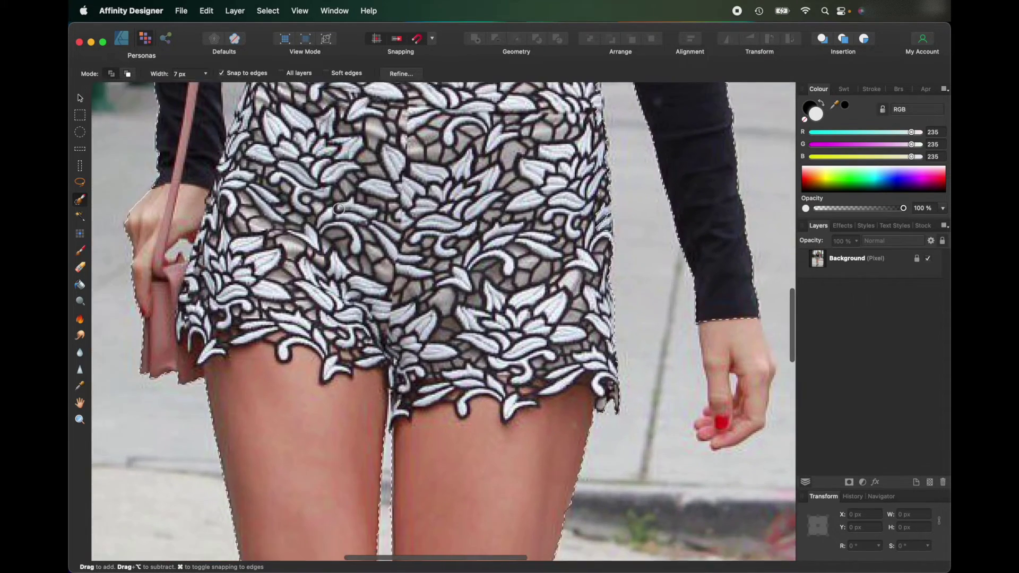
{"action": "scroll", "coordinate": [338, 209], "scroll_direction": "left", "scroll_amount": 3}
{"action": "scroll", "coordinate": [339, 209], "scroll_direction": "down", "scroll_amount": 2}
{"action": "scroll", "coordinate": [337, 215], "scroll_direction": "up", "scroll_amount": 3}
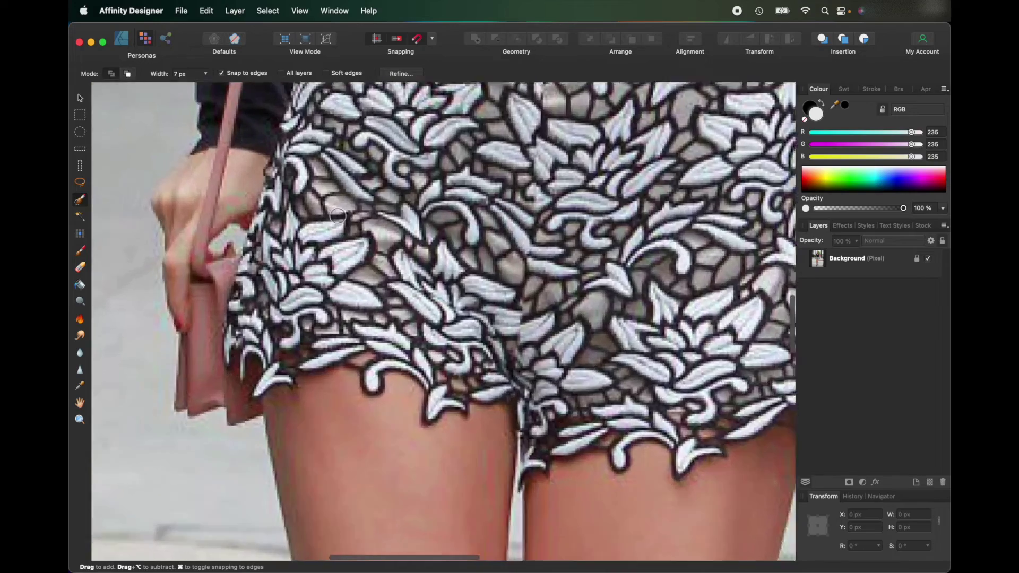
{"action": "scroll", "coordinate": [338, 216], "scroll_direction": "down", "scroll_amount": 5}
{"action": "scroll", "coordinate": [304, 197], "scroll_direction": "up", "scroll_amount": 3}
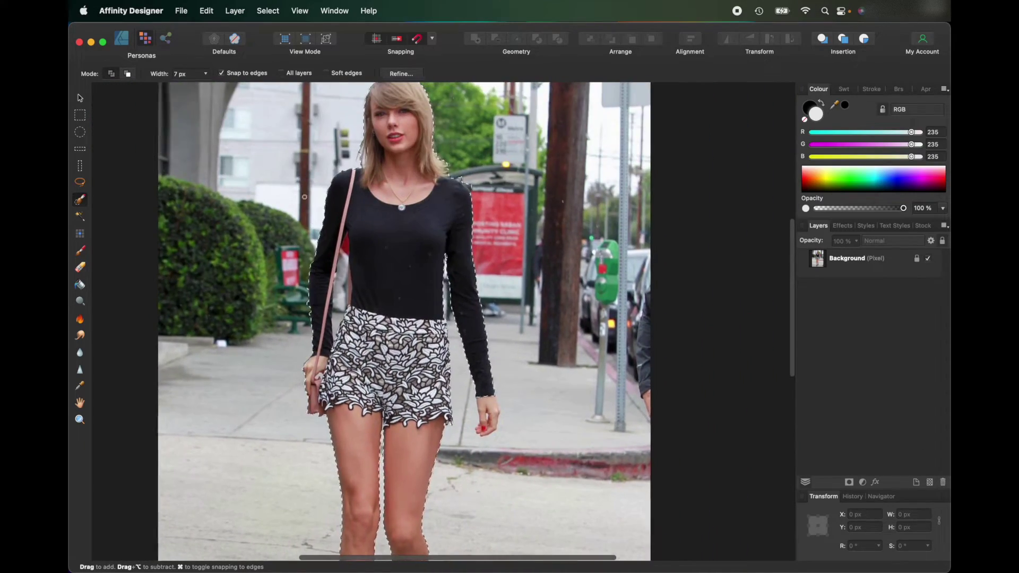
{"action": "scroll", "coordinate": [304, 196], "scroll_direction": "up", "scroll_amount": 2}
{"action": "scroll", "coordinate": [329, 180], "scroll_direction": "down", "scroll_amount": 4}
{"action": "scroll", "coordinate": [367, 160], "scroll_direction": "up", "scroll_amount": 2}
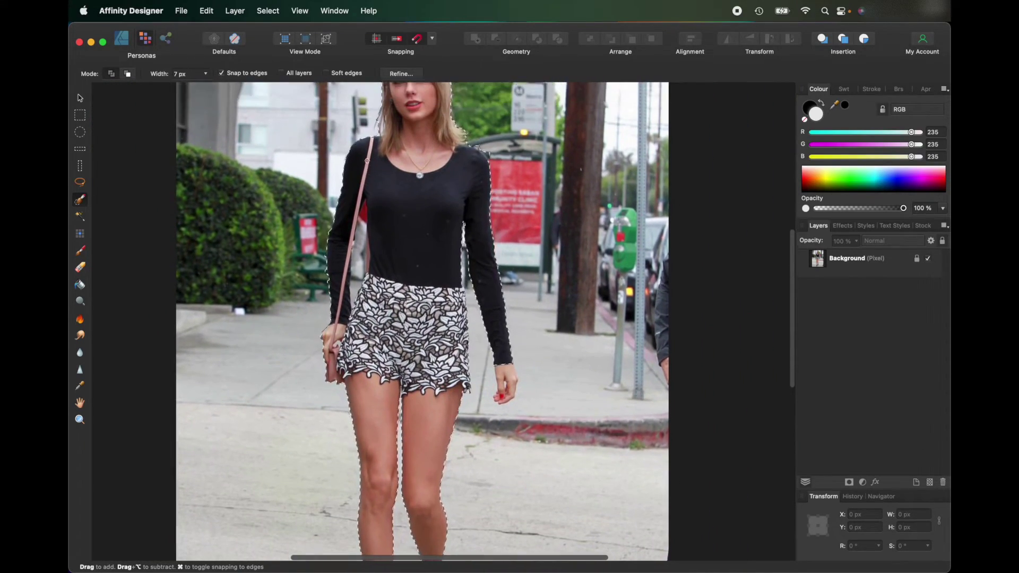
{"action": "scroll", "coordinate": [503, 148], "scroll_direction": "down", "scroll_amount": 3}
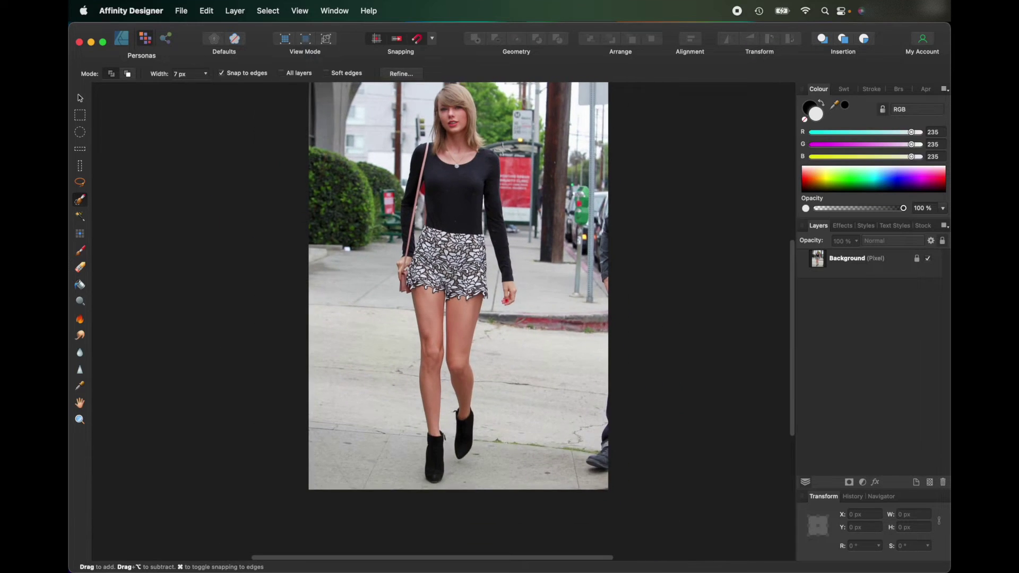
{"action": "scroll", "coordinate": [503, 149], "scroll_direction": "up", "scroll_amount": 4}
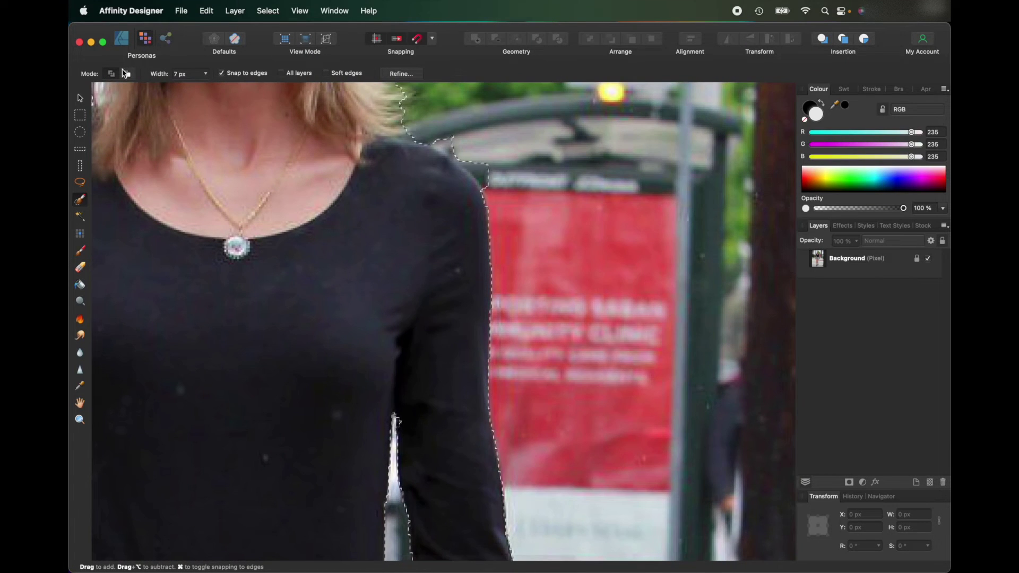
{"action": "left_click", "coordinate": [126, 74]}
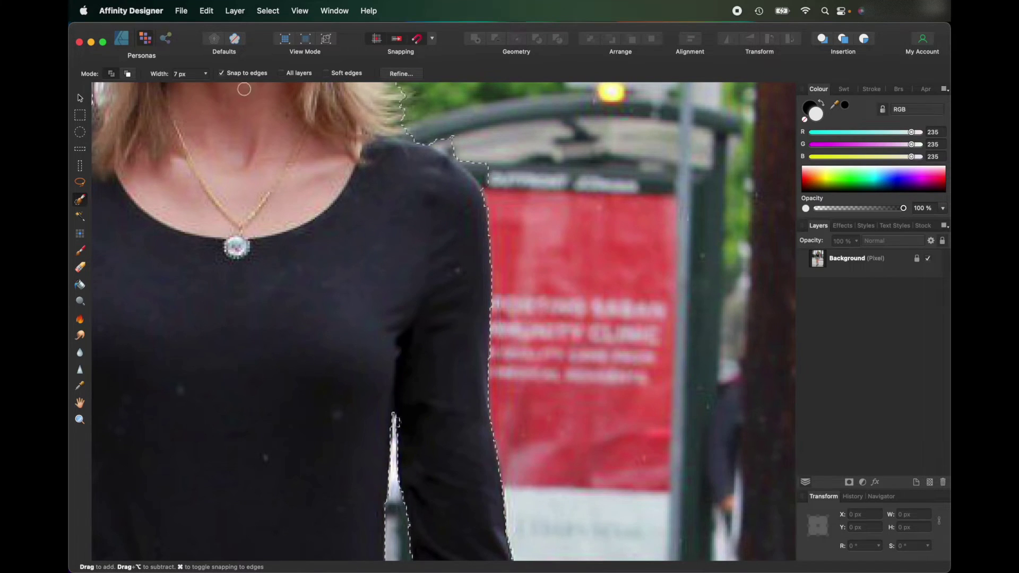
{"action": "scroll", "coordinate": [334, 142], "scroll_direction": "up", "scroll_amount": 6}
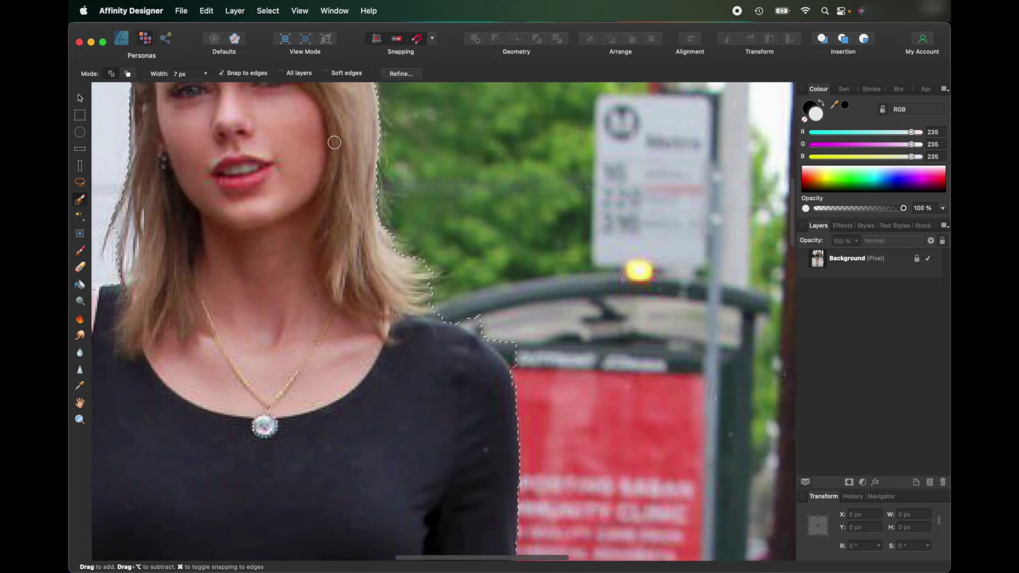
{"action": "scroll", "coordinate": [333, 143], "scroll_direction": "left", "scroll_amount": 5}
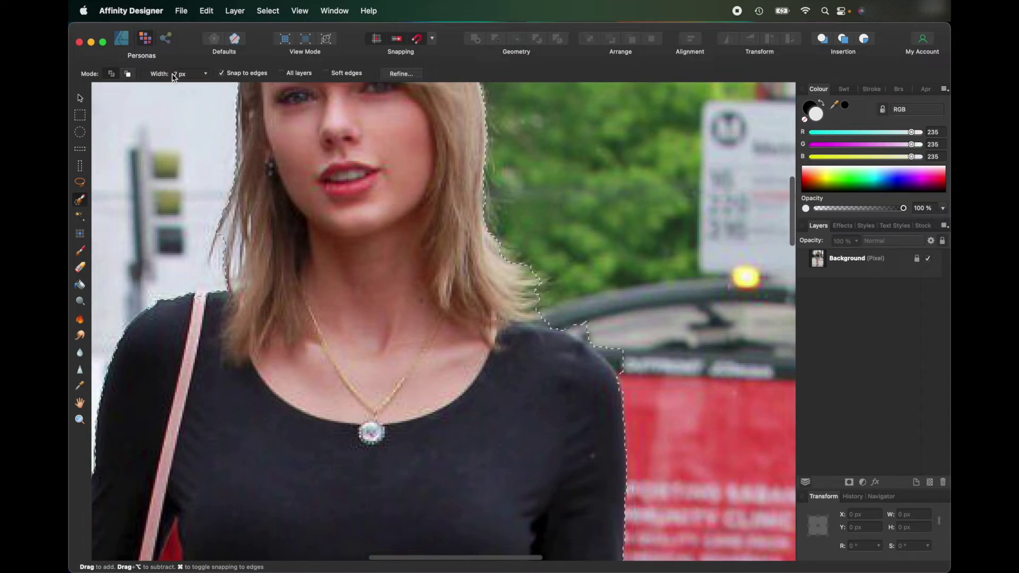
{"action": "scroll", "coordinate": [448, 224], "scroll_direction": "left", "scroll_amount": 1}
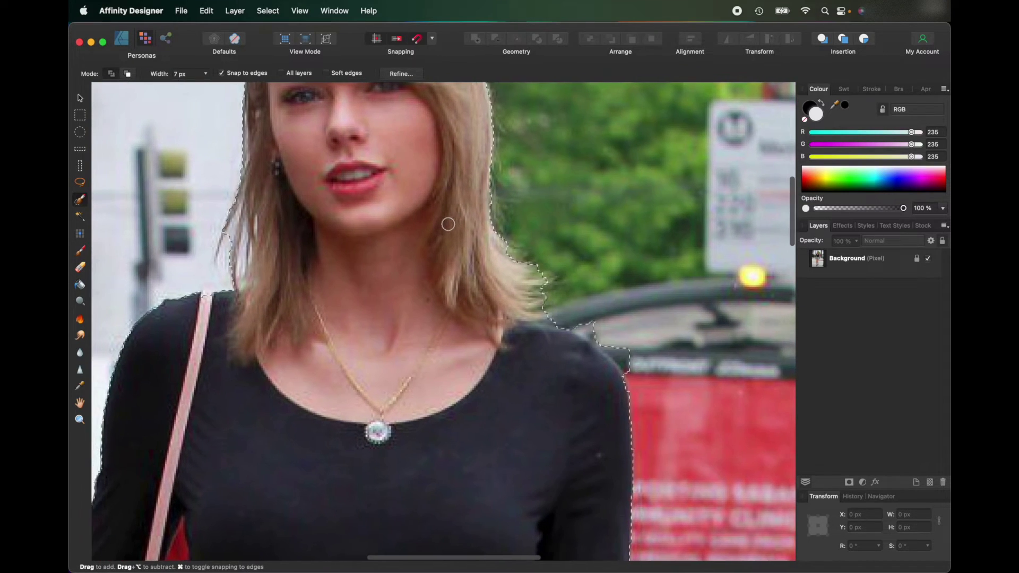
{"action": "scroll", "coordinate": [448, 224], "scroll_direction": "down", "scroll_amount": 2}
{"action": "scroll", "coordinate": [448, 224], "scroll_direction": "right", "scroll_amount": 3}
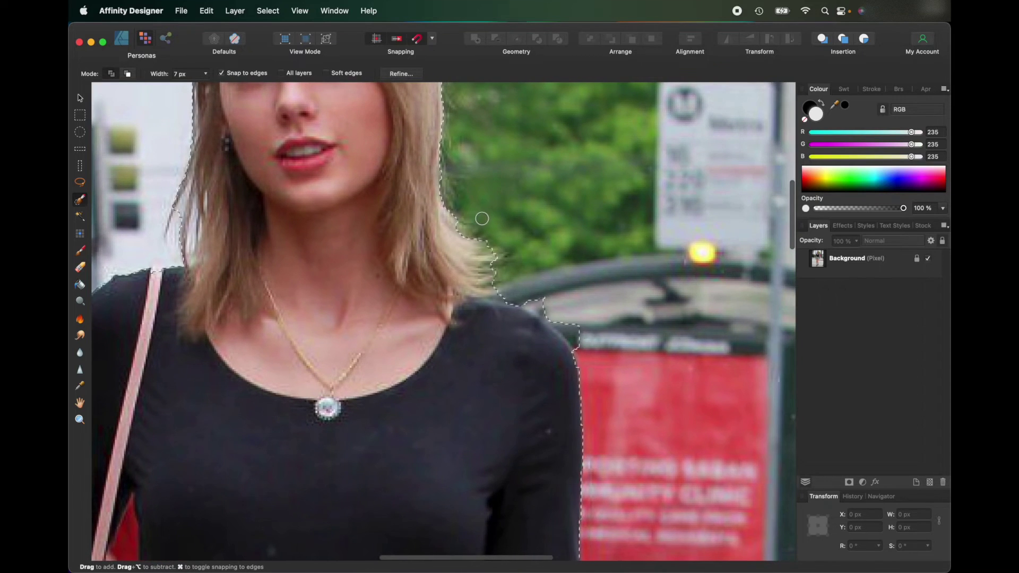
{"action": "left_click", "coordinate": [124, 74]}
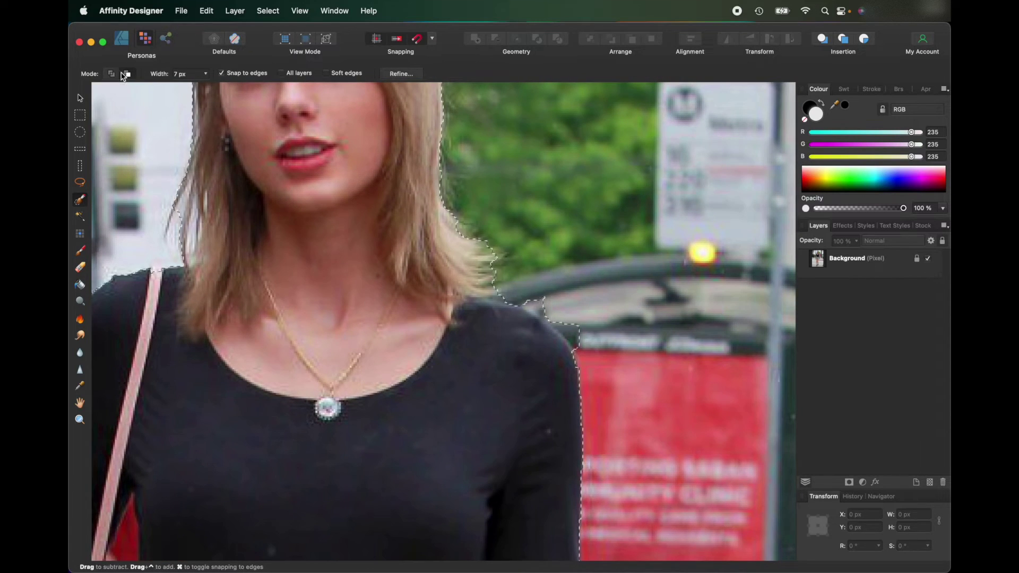
{"action": "key", "text": "super+d"}
{"action": "scroll", "coordinate": [576, 345], "scroll_direction": "up", "scroll_amount": 5}
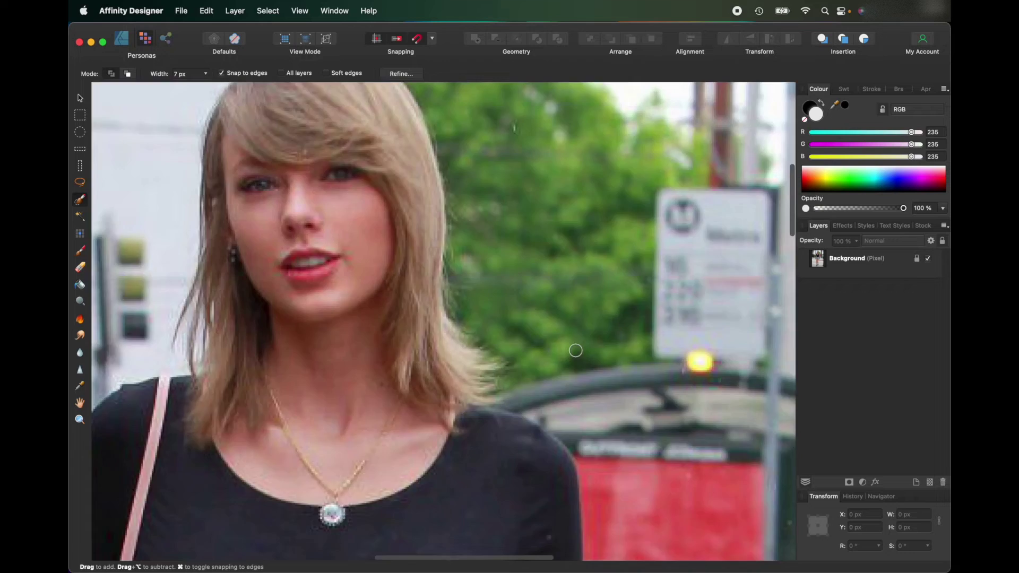
{"action": "scroll", "coordinate": [576, 350], "scroll_direction": "down", "scroll_amount": 15}
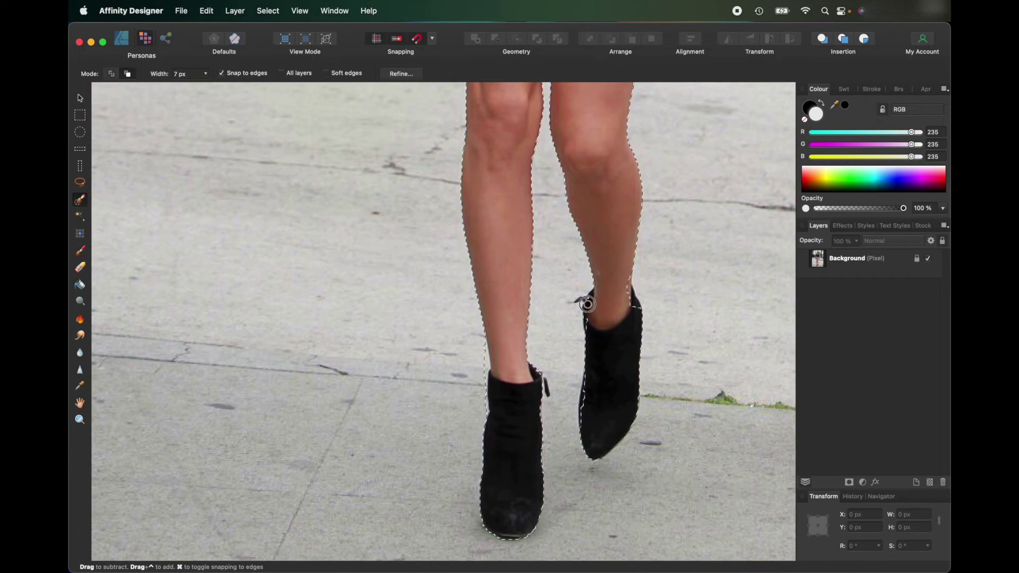
{"action": "scroll", "coordinate": [587, 304], "scroll_direction": "down", "scroll_amount": 4}
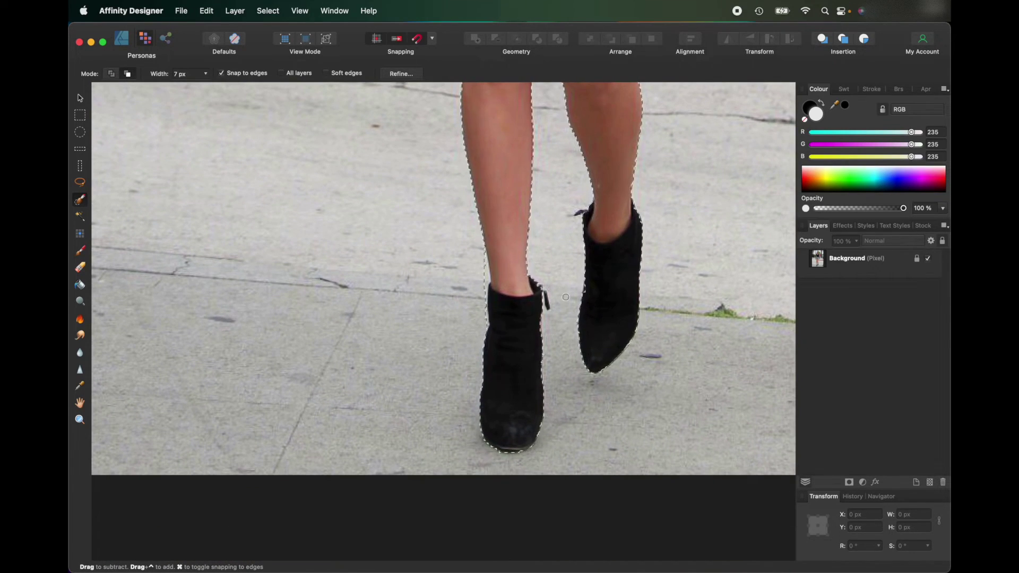
{"action": "left_click", "coordinate": [112, 73]}
{"action": "scroll", "coordinate": [443, 319], "scroll_direction": "up", "scroll_amount": 15}
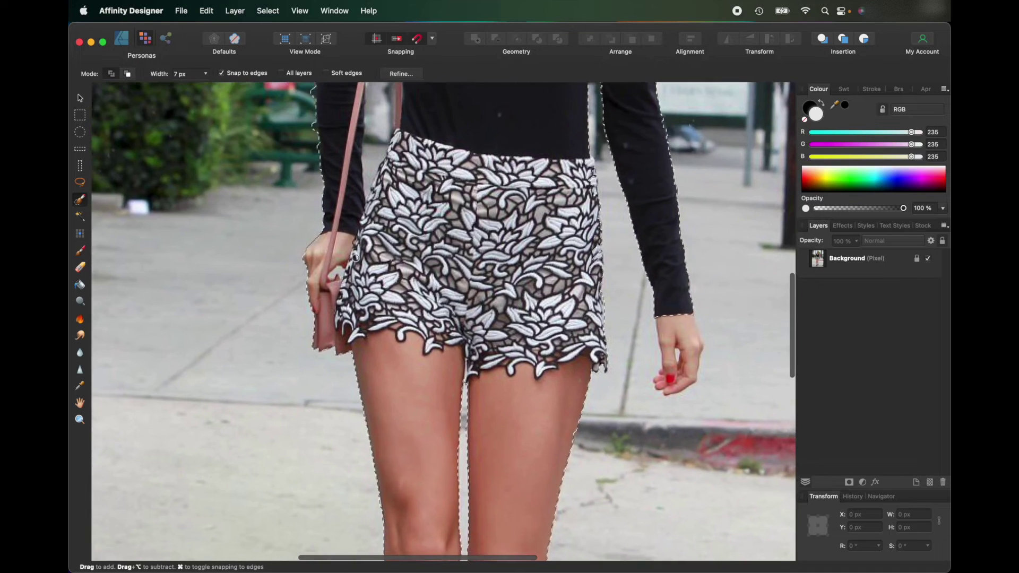
{"action": "scroll", "coordinate": [379, 156], "scroll_direction": "up", "scroll_amount": 5}
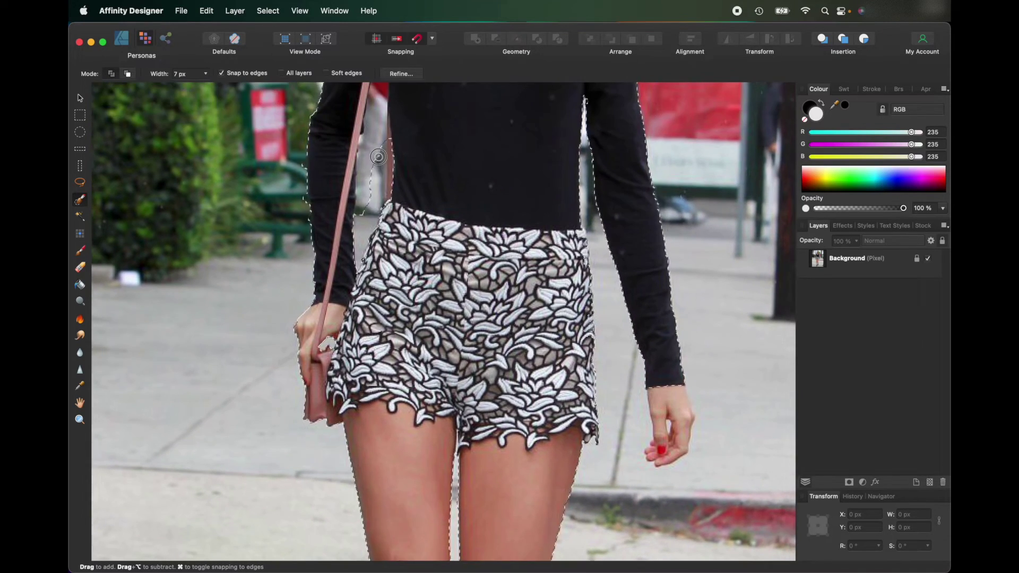
{"action": "scroll", "coordinate": [378, 156], "scroll_direction": "up", "scroll_amount": 6}
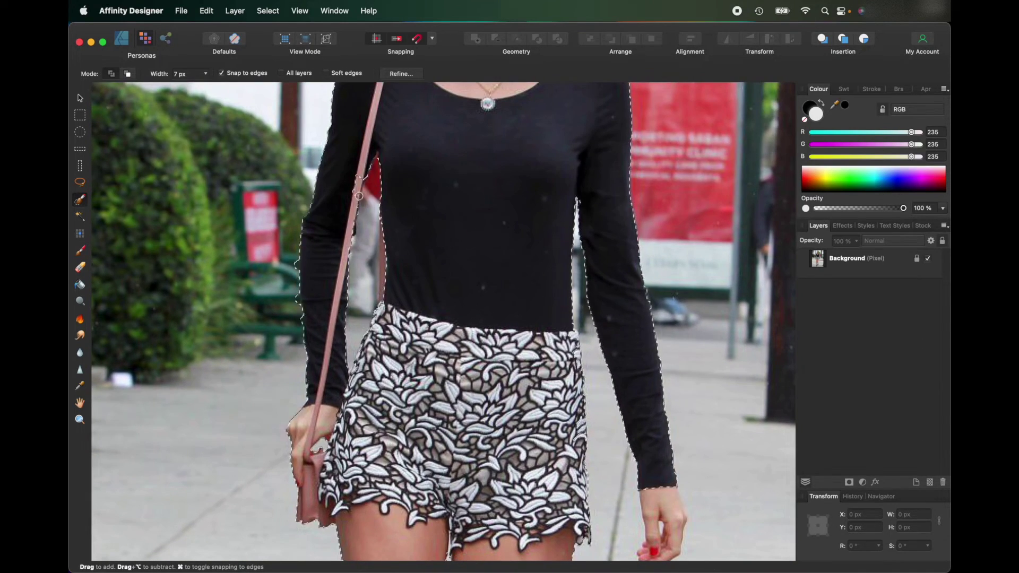
{"action": "scroll", "coordinate": [359, 196], "scroll_direction": "up", "scroll_amount": 4}
{"action": "scroll", "coordinate": [358, 195], "scroll_direction": "right", "scroll_amount": 3}
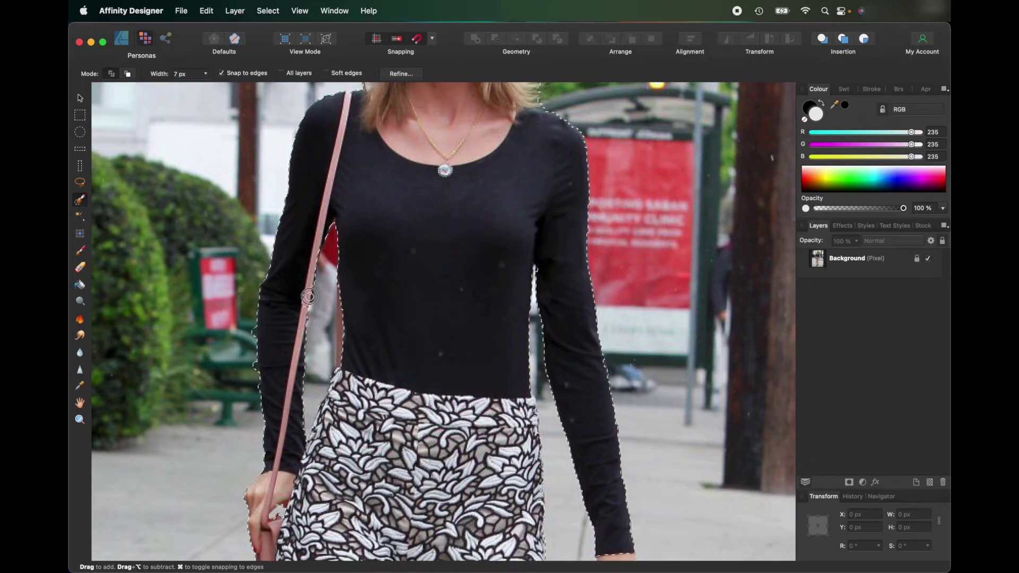
{"action": "scroll", "coordinate": [319, 268], "scroll_direction": "up", "scroll_amount": 12}
{"action": "scroll", "coordinate": [318, 268], "scroll_direction": "right", "scroll_amount": 3}
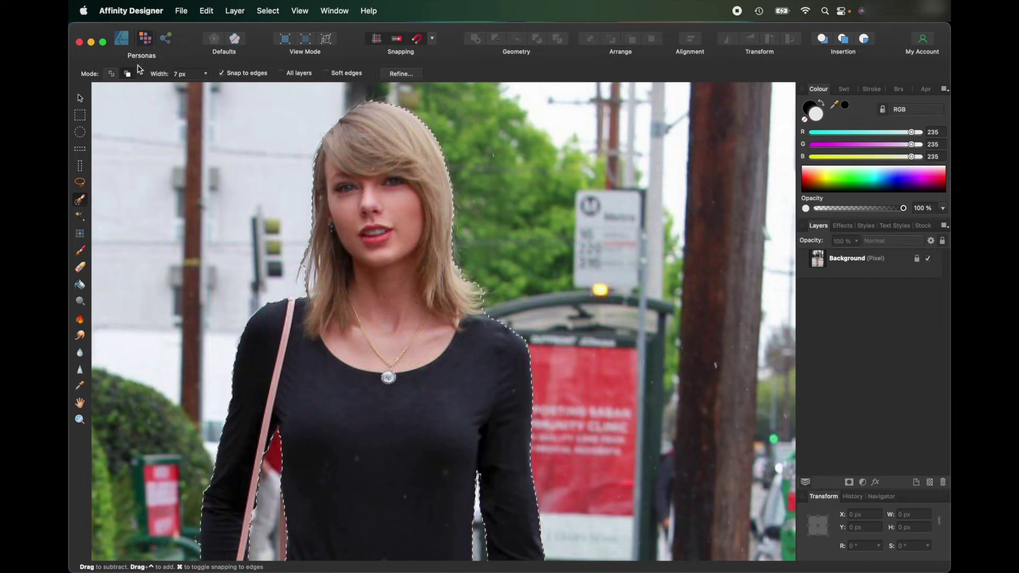
{"action": "left_click", "coordinate": [127, 73]}
{"action": "scroll", "coordinate": [177, 113], "scroll_direction": "up", "scroll_amount": 5}
{"action": "scroll", "coordinate": [283, 304], "scroll_direction": "down", "scroll_amount": 10}
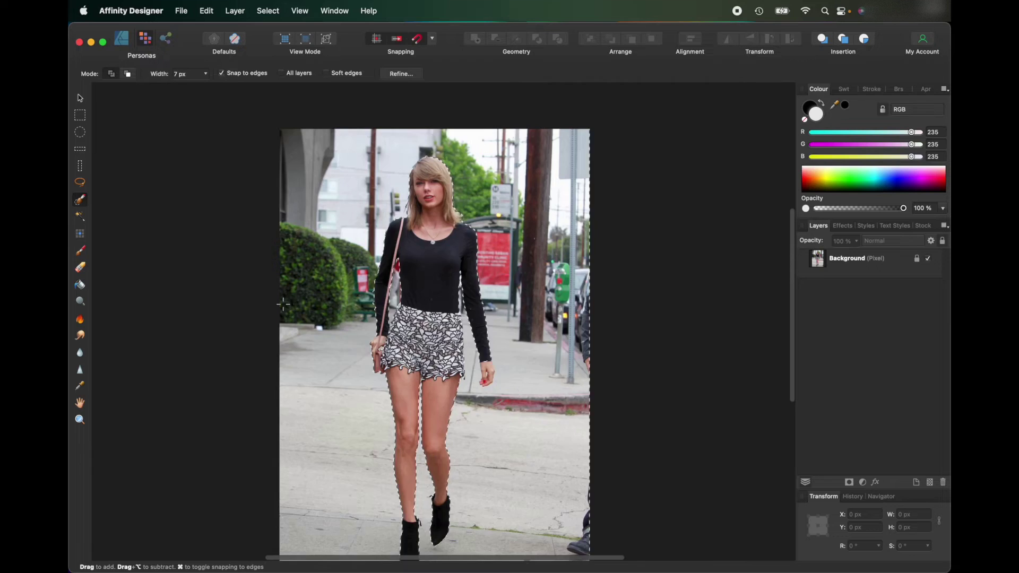
{"action": "scroll", "coordinate": [282, 304], "scroll_direction": "up", "scroll_amount": 1}
{"action": "scroll", "coordinate": [318, 239], "scroll_direction": "down", "scroll_amount": 4}
{"action": "scroll", "coordinate": [365, 134], "scroll_direction": "up", "scroll_amount": 4}
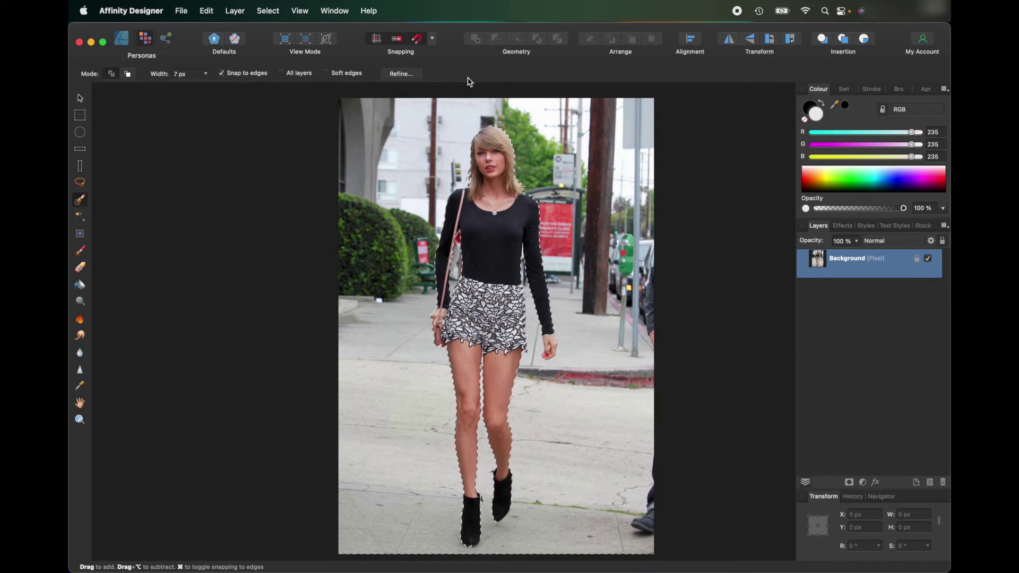
- Refine the selection with matte edges at 10% border width, output as a selection
{"action": "left_click", "coordinate": [405, 76]}
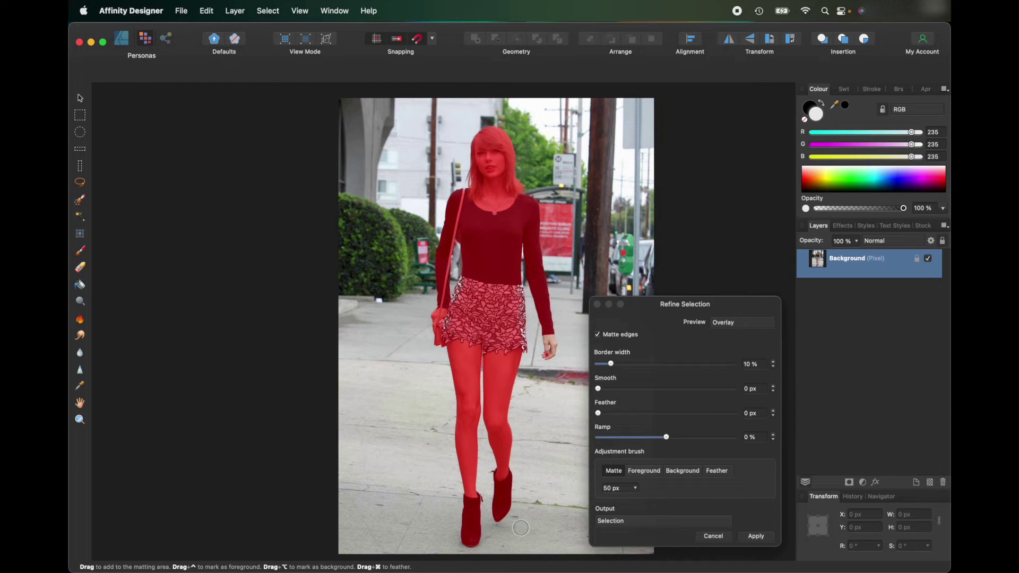
{"action": "left_click", "coordinate": [728, 538]}
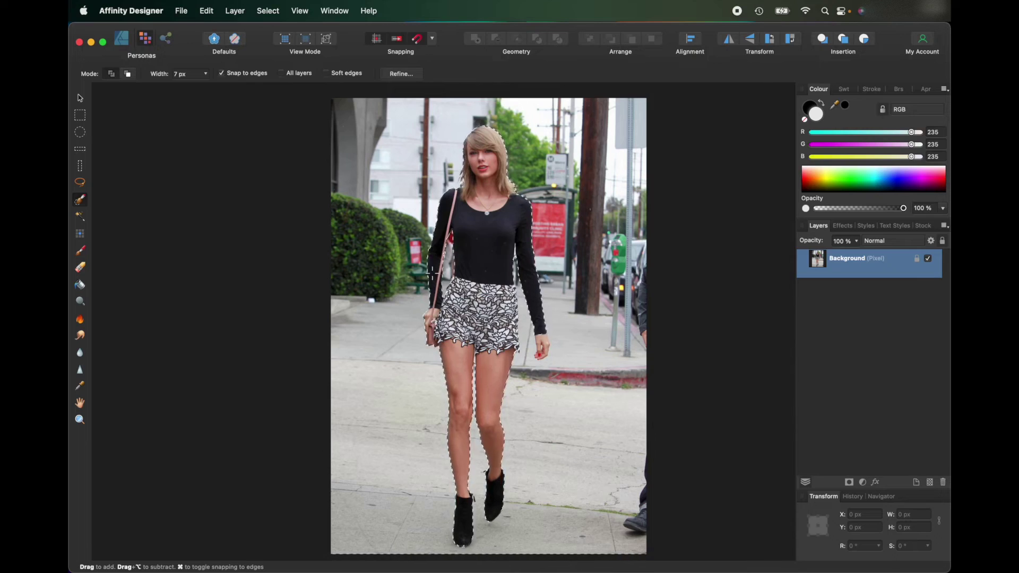
- Touch up the selection edge around the lace shorts and hanging hand, alternating Add and Subtract
{"action": "scroll", "coordinate": [549, 358], "scroll_direction": "down", "scroll_amount": 2}
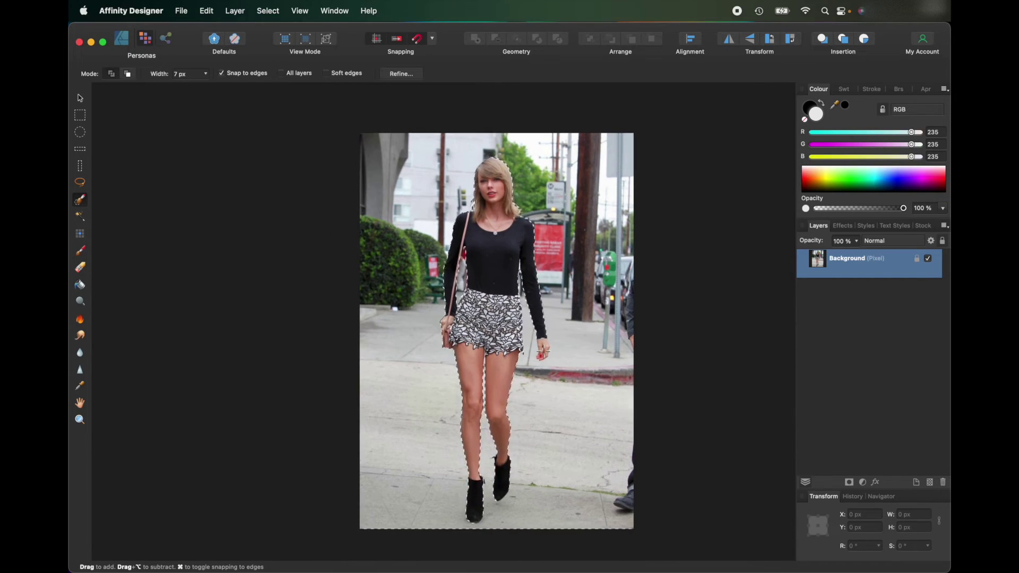
{"action": "scroll", "coordinate": [541, 353], "scroll_direction": "up", "scroll_amount": 5}
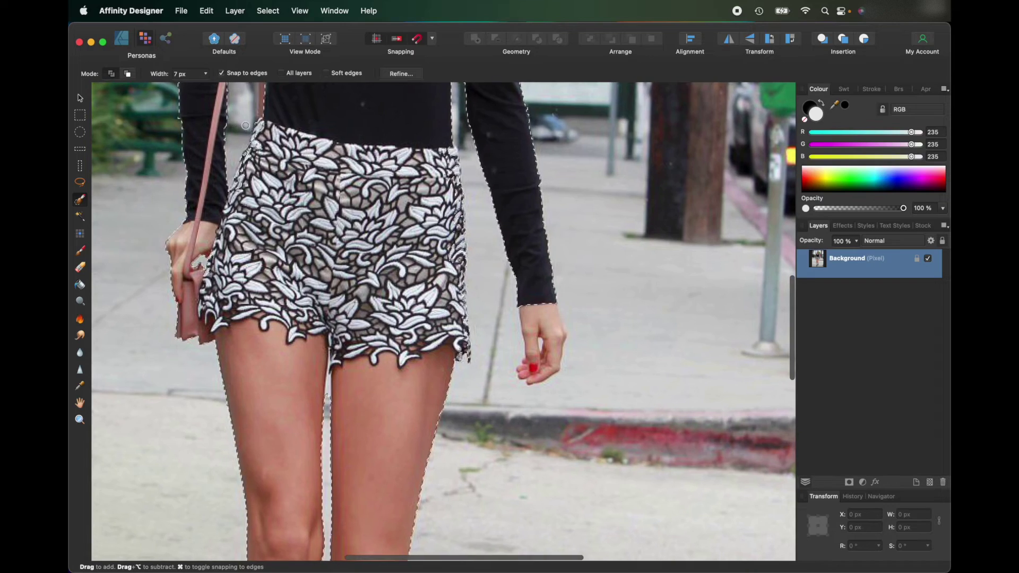
{"action": "scroll", "coordinate": [245, 125], "scroll_direction": "down", "scroll_amount": 1}
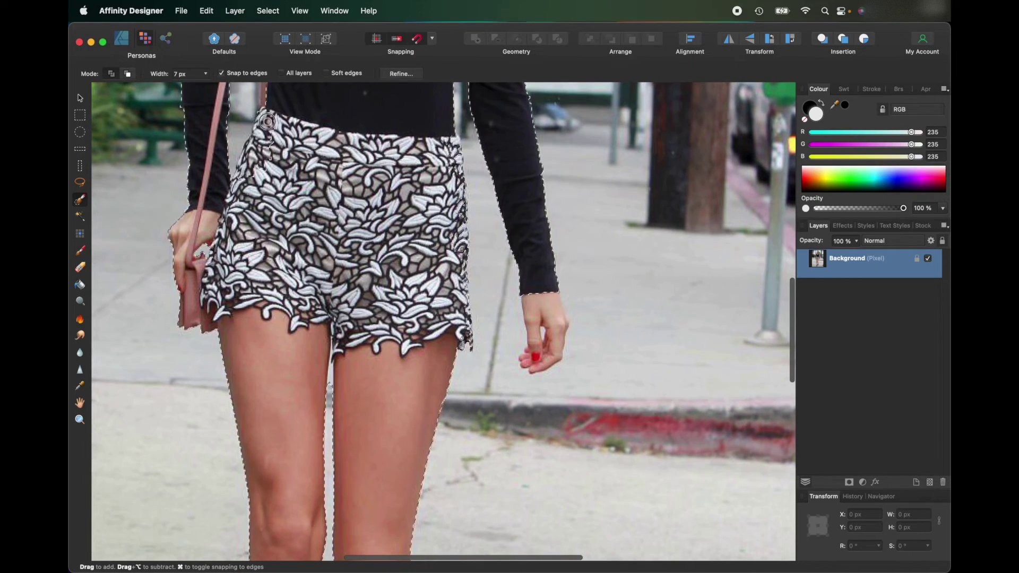
{"action": "left_click", "coordinate": [111, 73]}
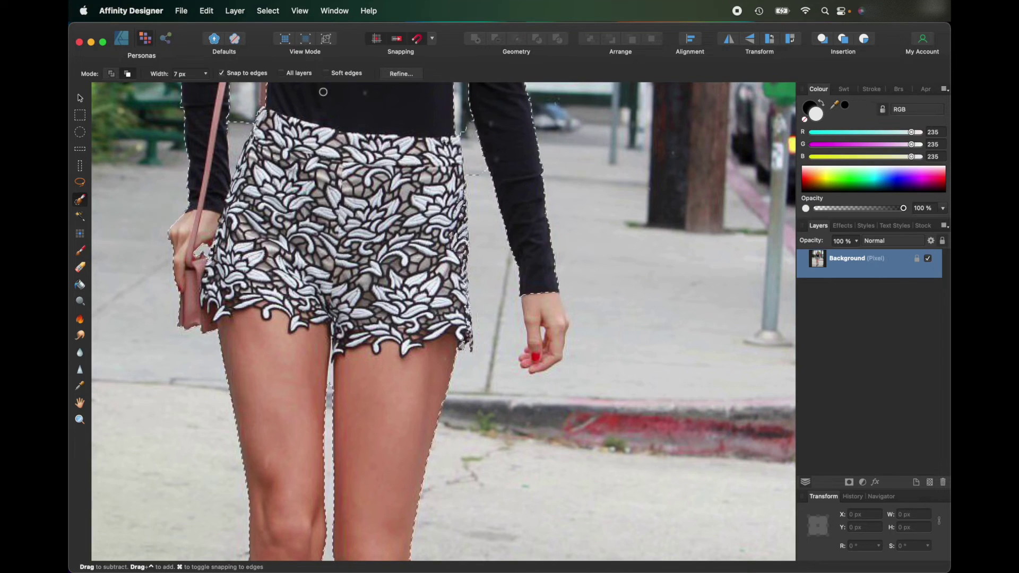
{"action": "left_click", "coordinate": [127, 73]}
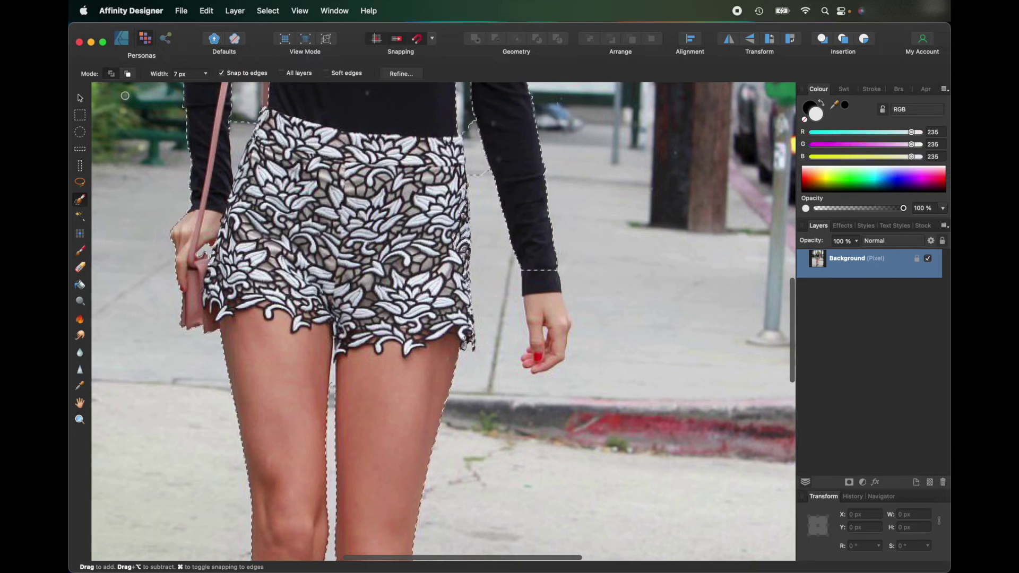
{"action": "left_click", "coordinate": [111, 73]}
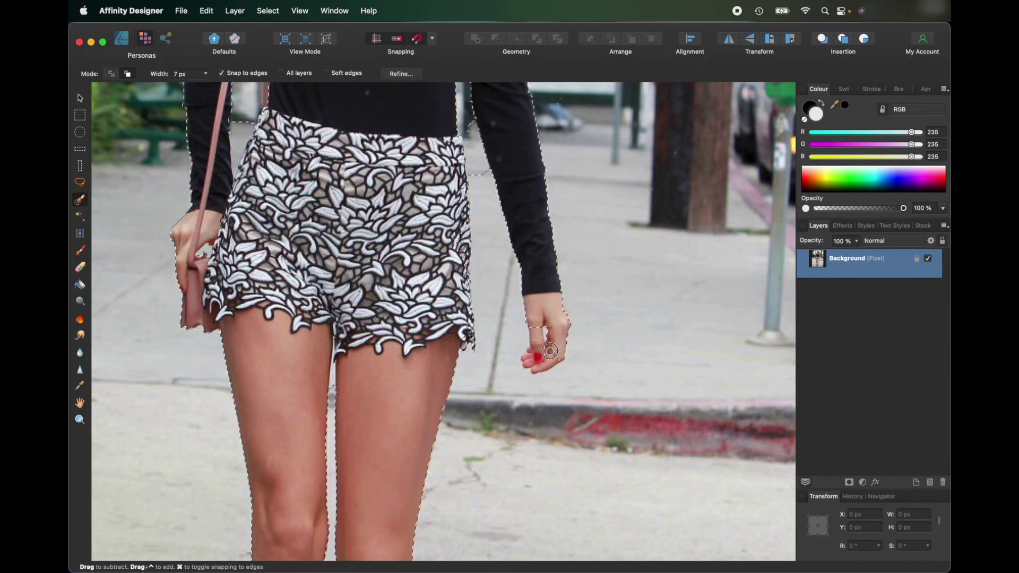
{"action": "scroll", "coordinate": [398, 245], "scroll_direction": "up", "scroll_amount": 2}
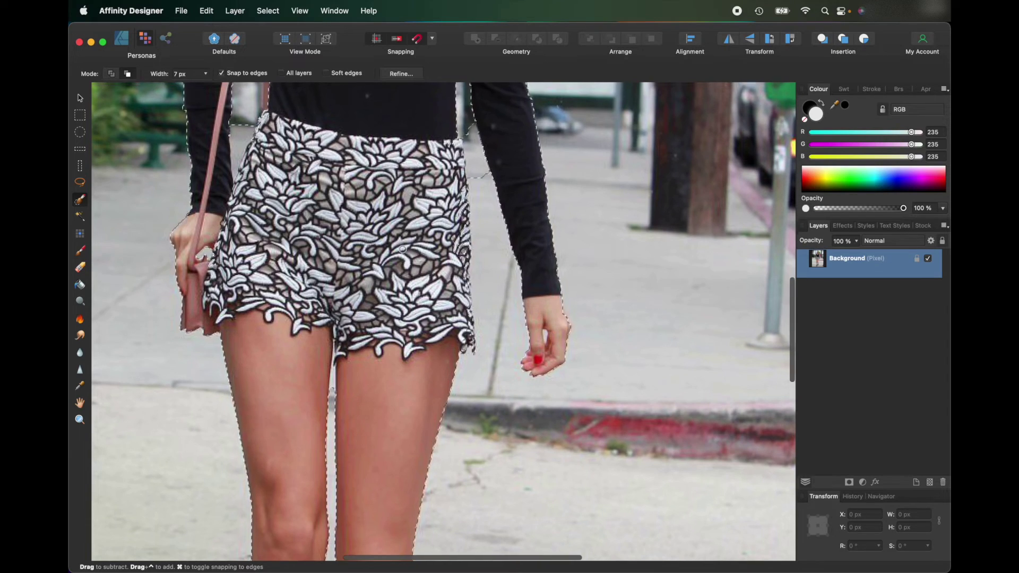
{"action": "left_click", "coordinate": [127, 73]}
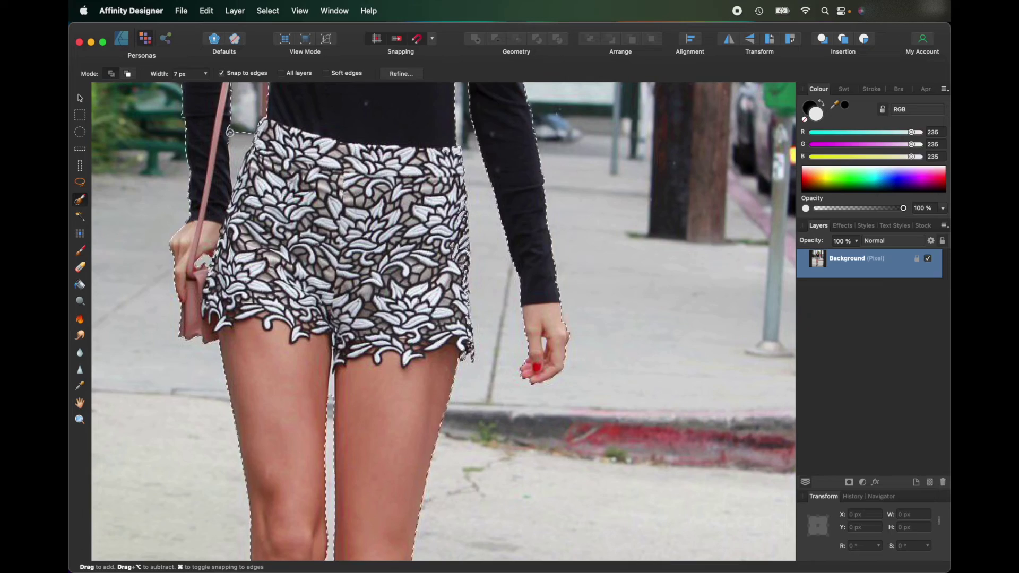
{"action": "scroll", "coordinate": [278, 126], "scroll_direction": "up", "scroll_amount": 5}
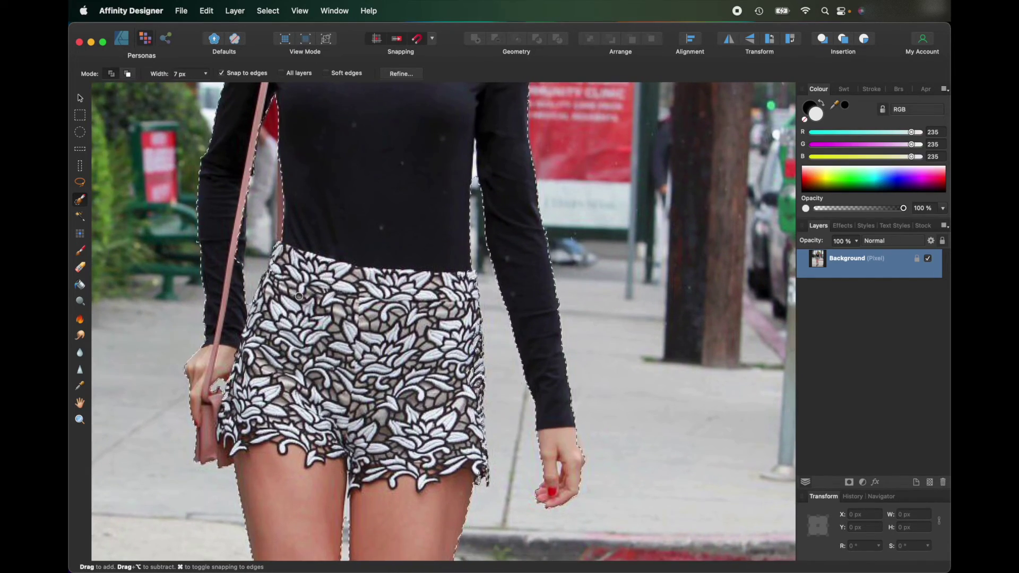
{"action": "scroll", "coordinate": [299, 296], "scroll_direction": "up", "scroll_amount": 2}
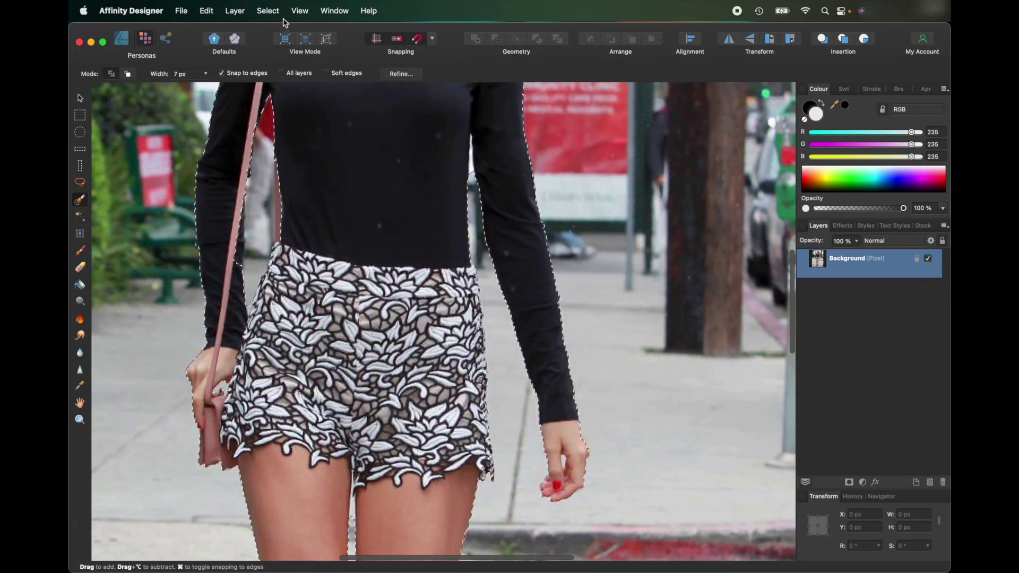
- Reset the canvas rotation and fit the whole photo in the view
{"action": "left_click", "coordinate": [300, 11]}
{"action": "left_click", "coordinate": [317, 77]}
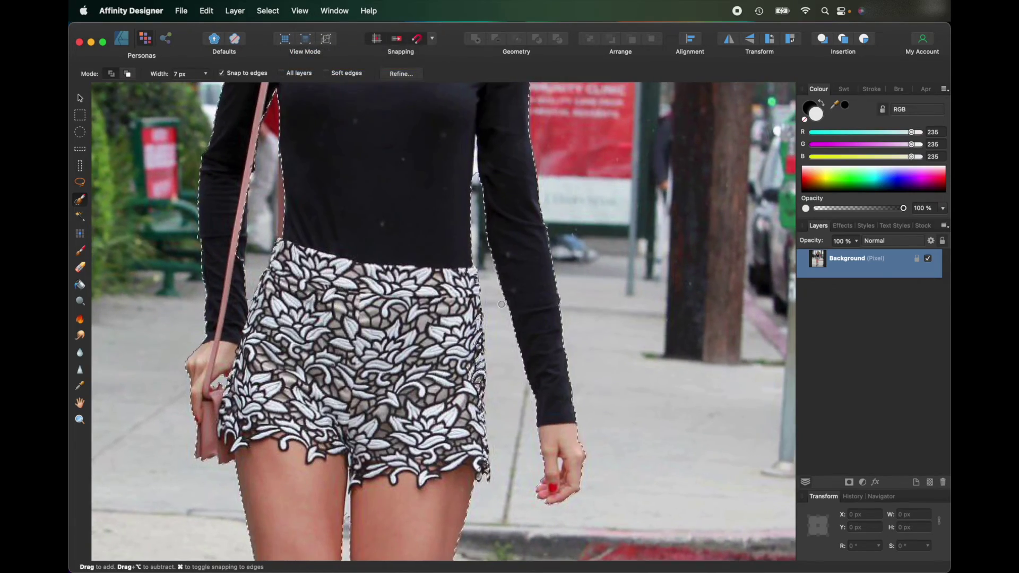
{"action": "key", "text": "super+0"}
{"action": "scroll", "coordinate": [465, 178], "scroll_direction": "down", "scroll_amount": 3}
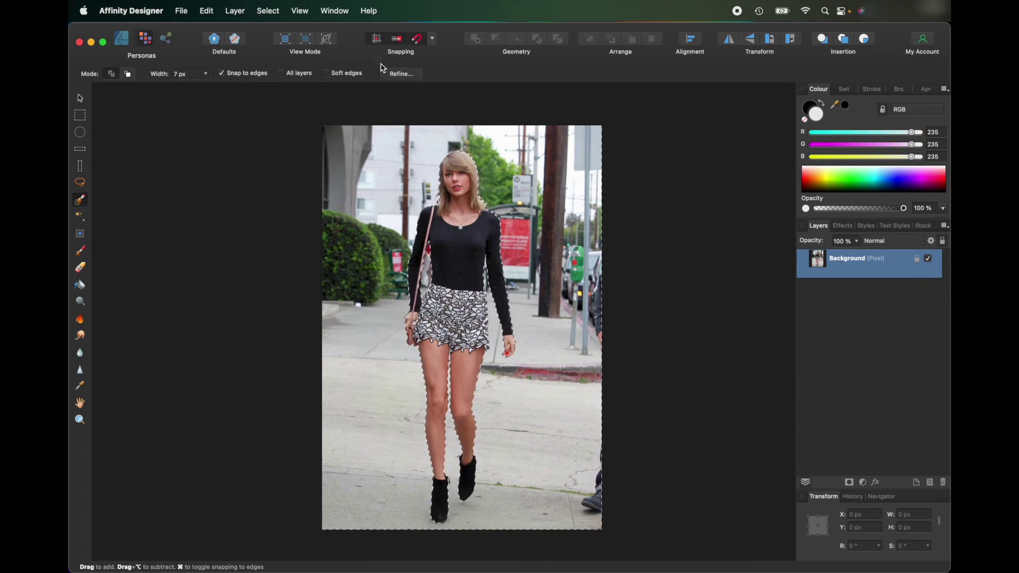
- Apply a second Refine Selection pass with matte edges at 10% border width
{"action": "left_click", "coordinate": [402, 73]}
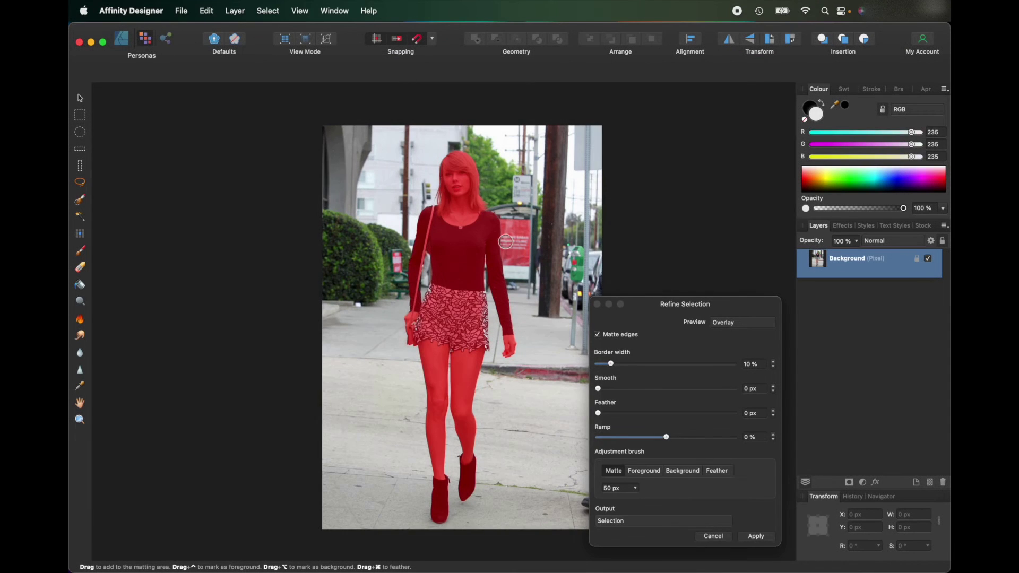
{"action": "scroll", "coordinate": [505, 241], "scroll_direction": "up", "scroll_amount": 2}
{"action": "scroll", "coordinate": [485, 256], "scroll_direction": "down", "scroll_amount": 1}
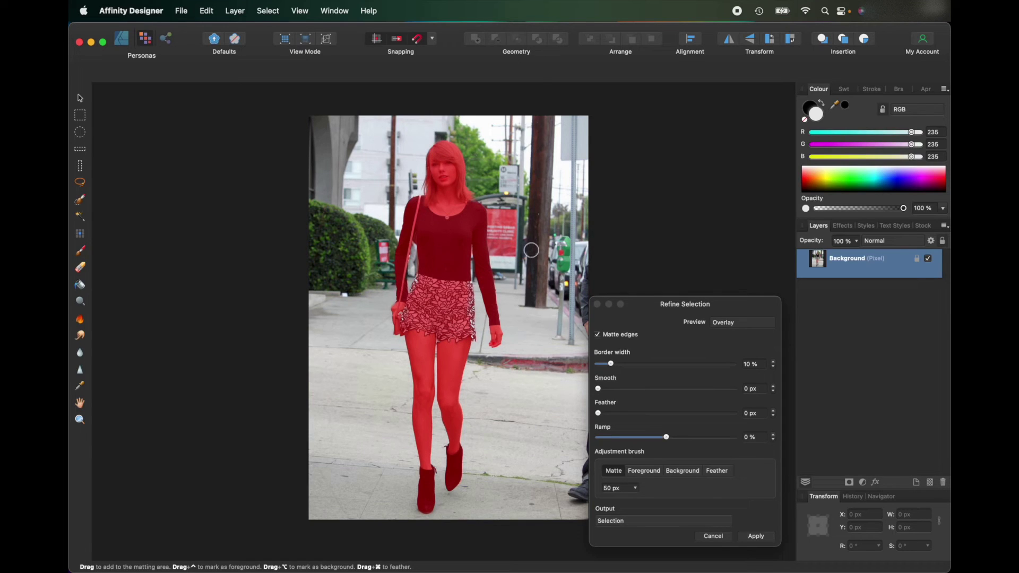
{"action": "left_click", "coordinate": [748, 534]}
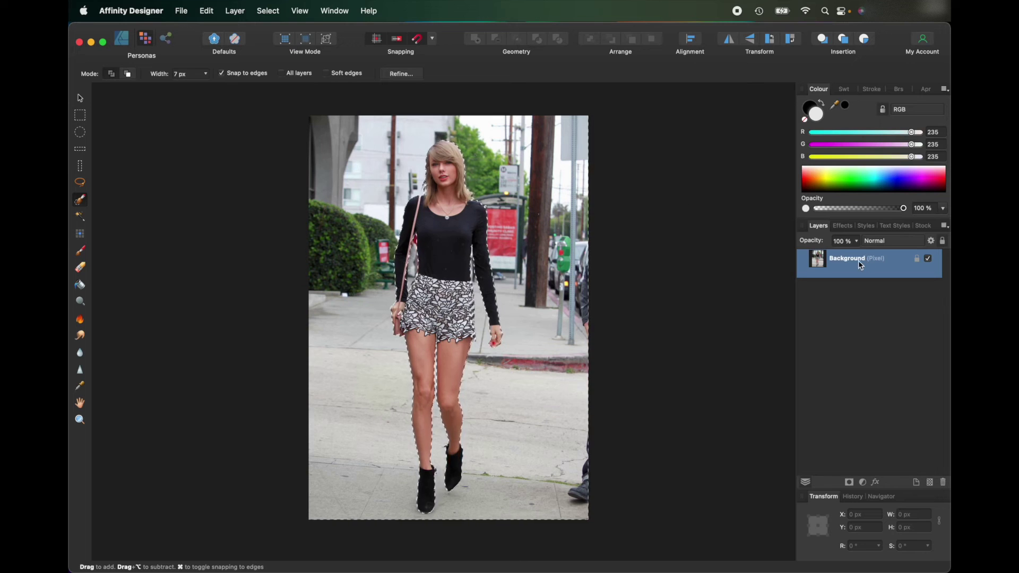
- Unlock the Background layer and delete the street surrounding the woman
{"action": "right_click", "coordinate": [882, 267]}
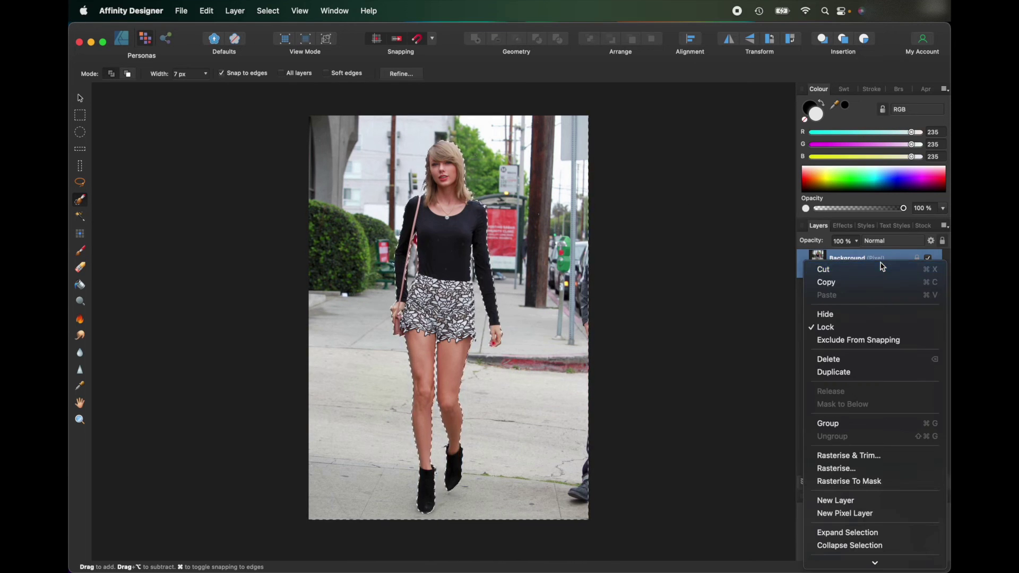
{"action": "left_click", "coordinate": [861, 328]}
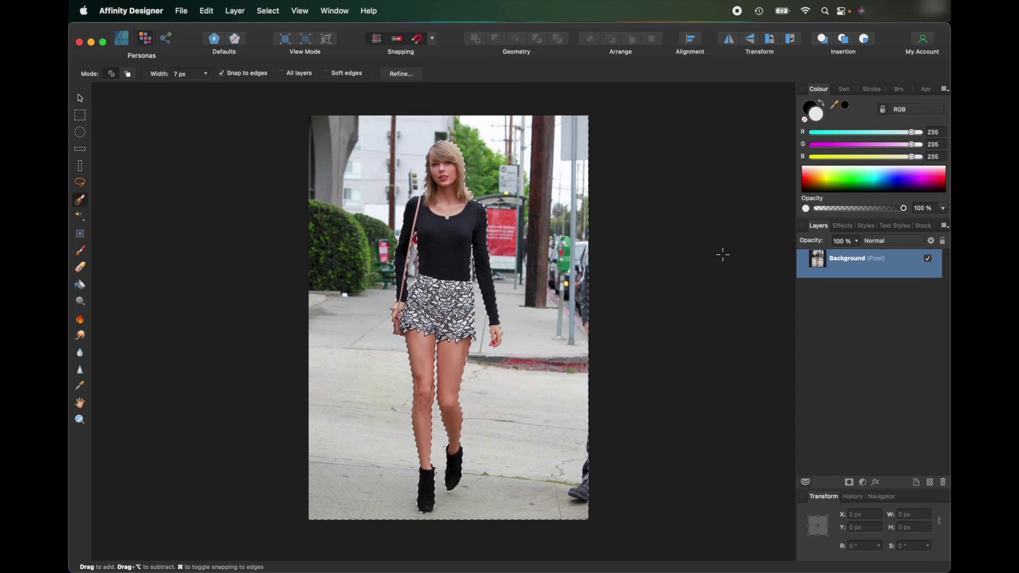
{"action": "key", "text": "Delete"}
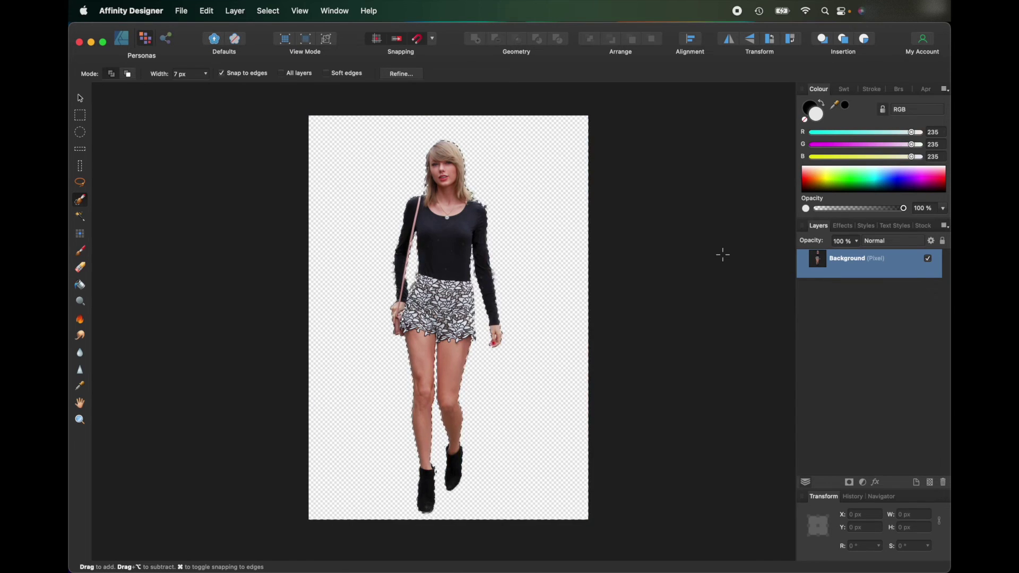
- Clear the selection around the figure with Select > Deselect
{"action": "left_click", "coordinate": [298, 11]}
{"action": "mouse_move", "coordinate": [273, 13]}
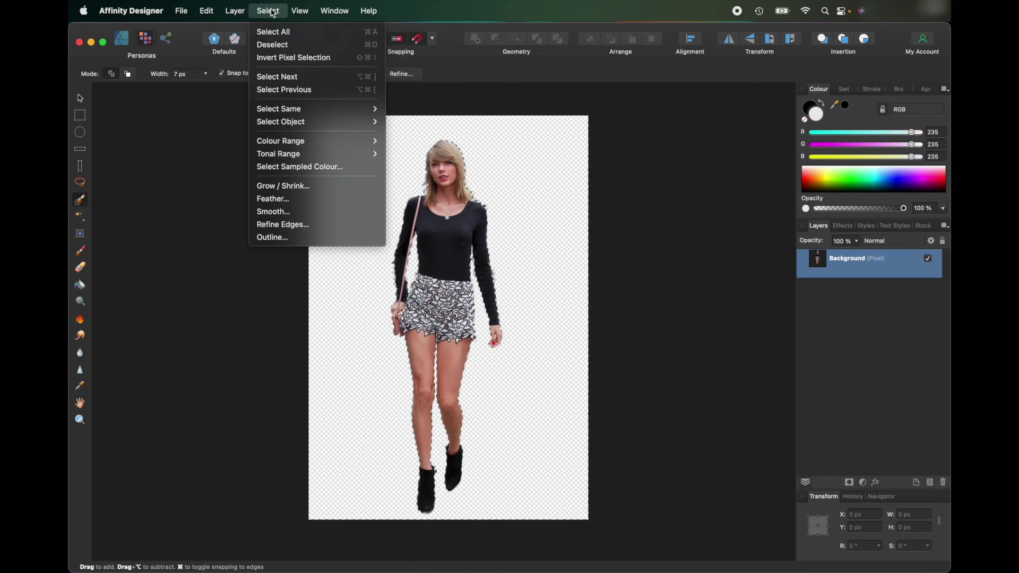
{"action": "left_click", "coordinate": [268, 45]}
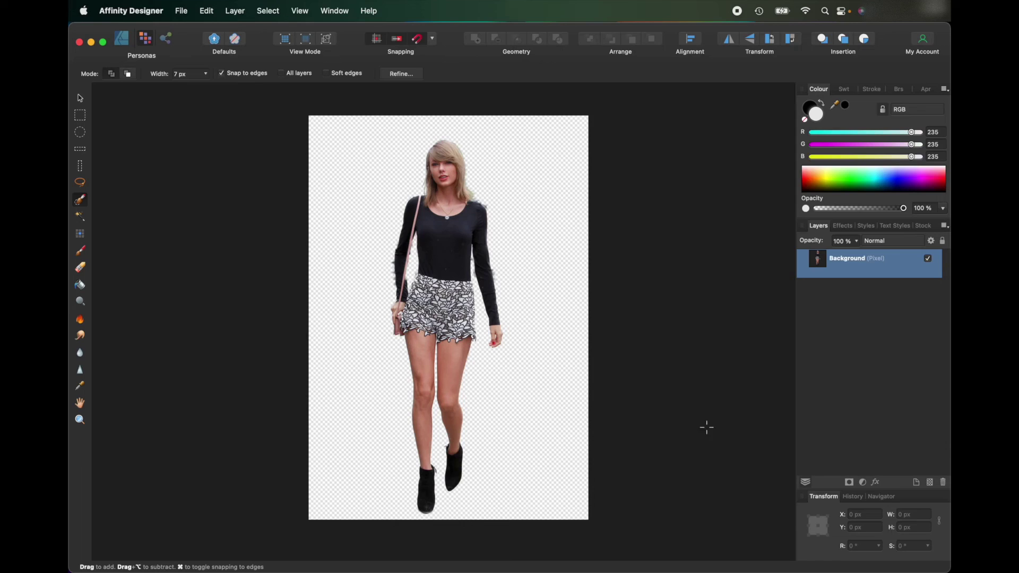
{"action": "left_click", "coordinate": [181, 11]}
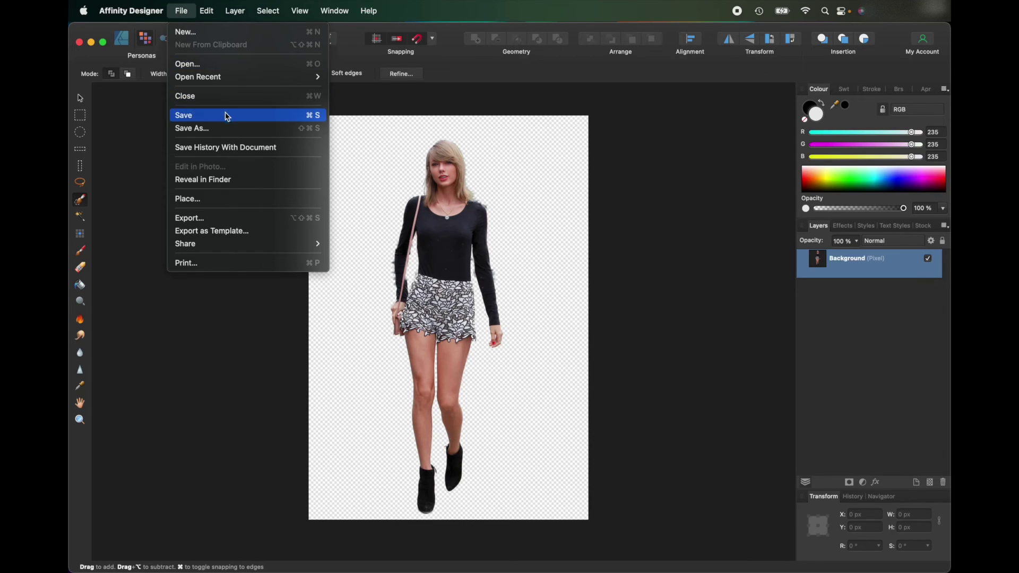
- Export the cutout as PNG to Downloads as TS1.png, keeping the existing TS.png
{"action": "left_click", "coordinate": [227, 218]}
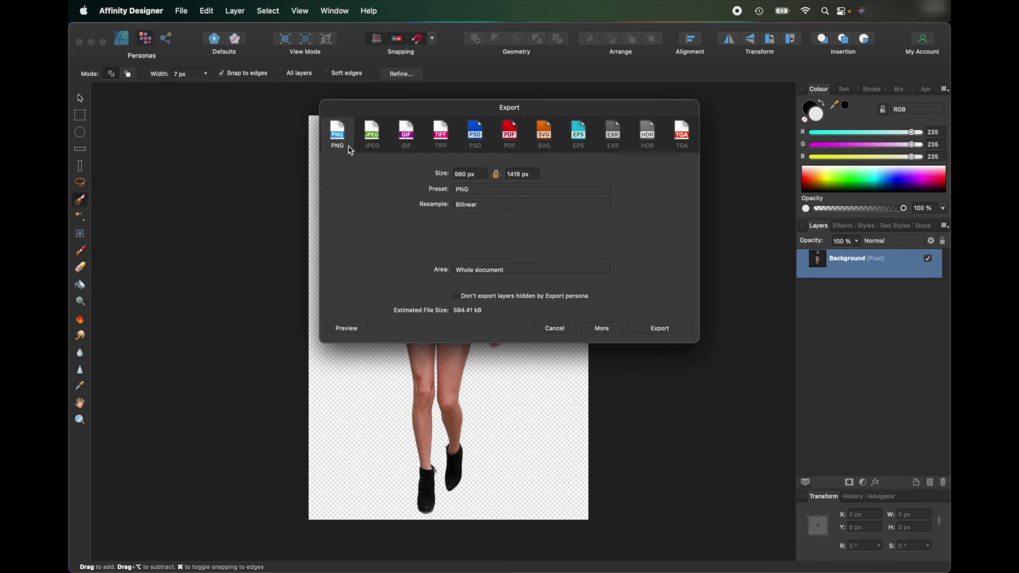
{"action": "left_click", "coordinate": [684, 332]}
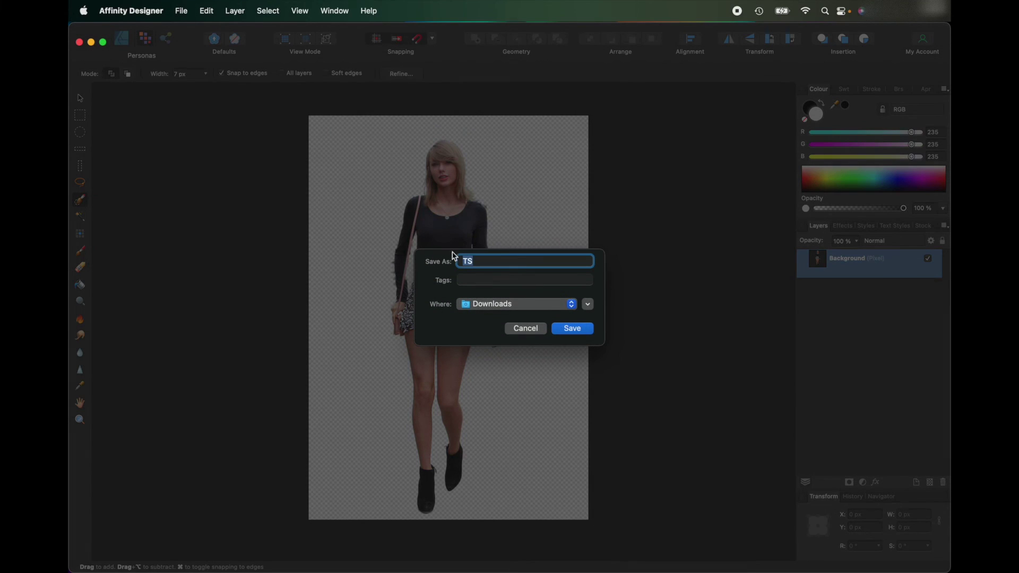
{"action": "left_click", "coordinate": [566, 330]}
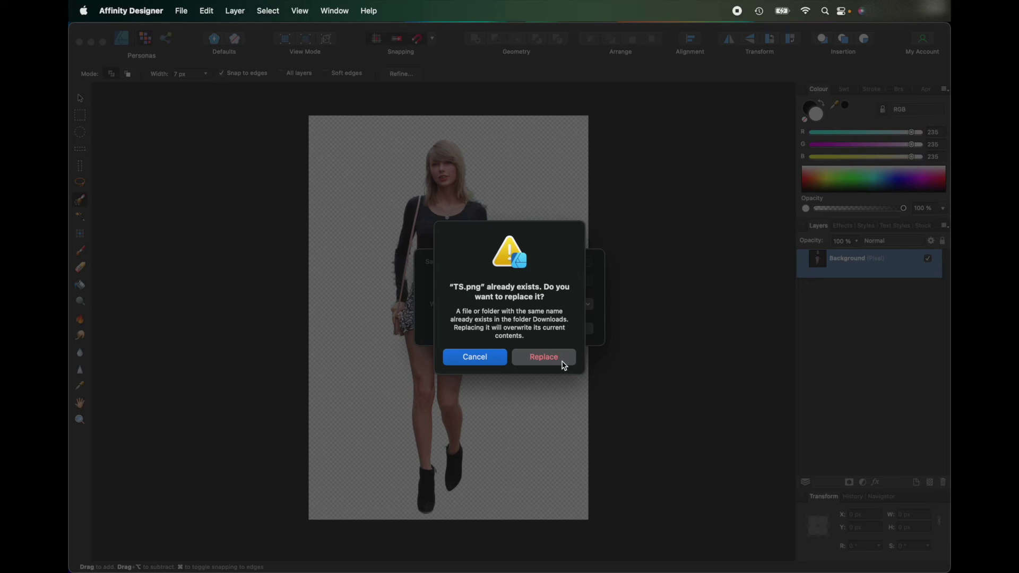
{"action": "left_click", "coordinate": [474, 357]}
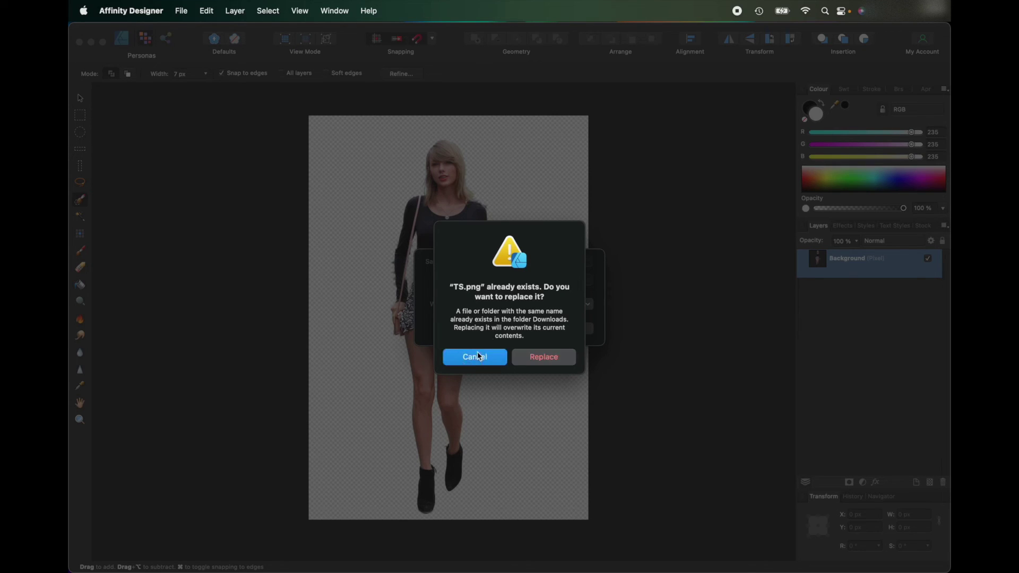
{"action": "left_click", "coordinate": [498, 262]}
{"action": "type", "text": "1"}
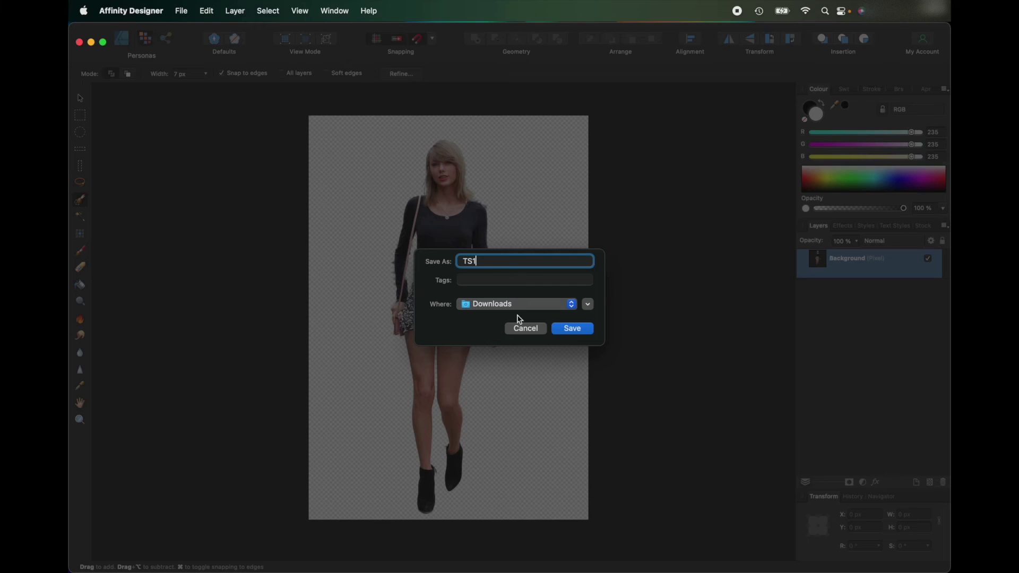
{"action": "left_click", "coordinate": [570, 330]}
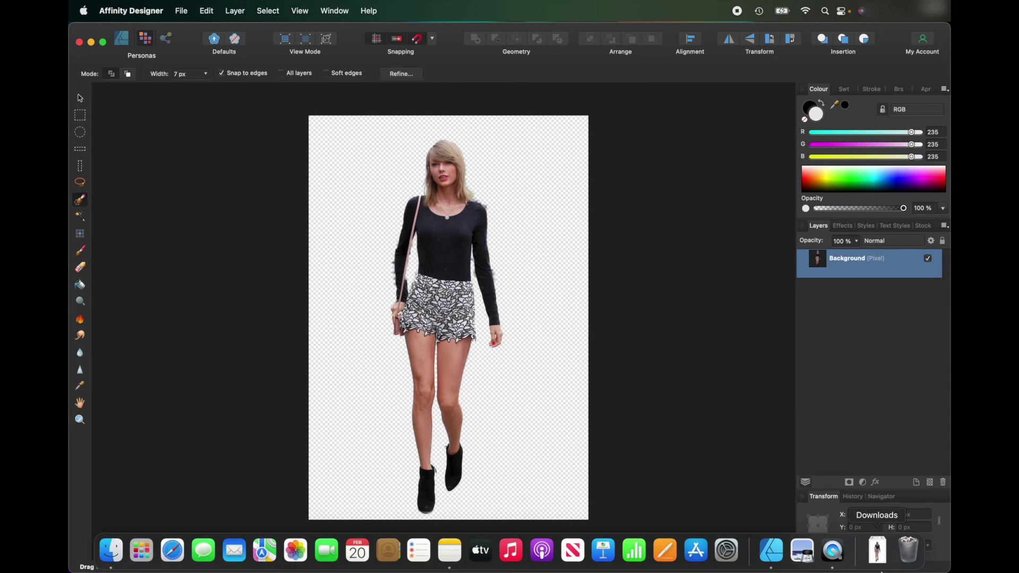
{"action": "left_click", "coordinate": [877, 550]}
- Open TS1.png from the Downloads stack in Preview to check the cutout
{"action": "left_click", "coordinate": [876, 505]}
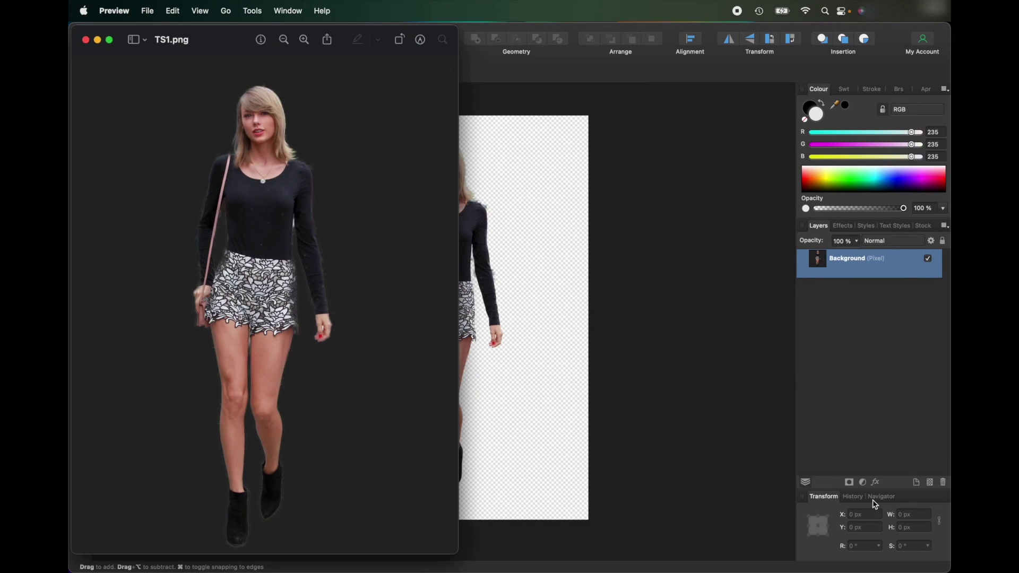